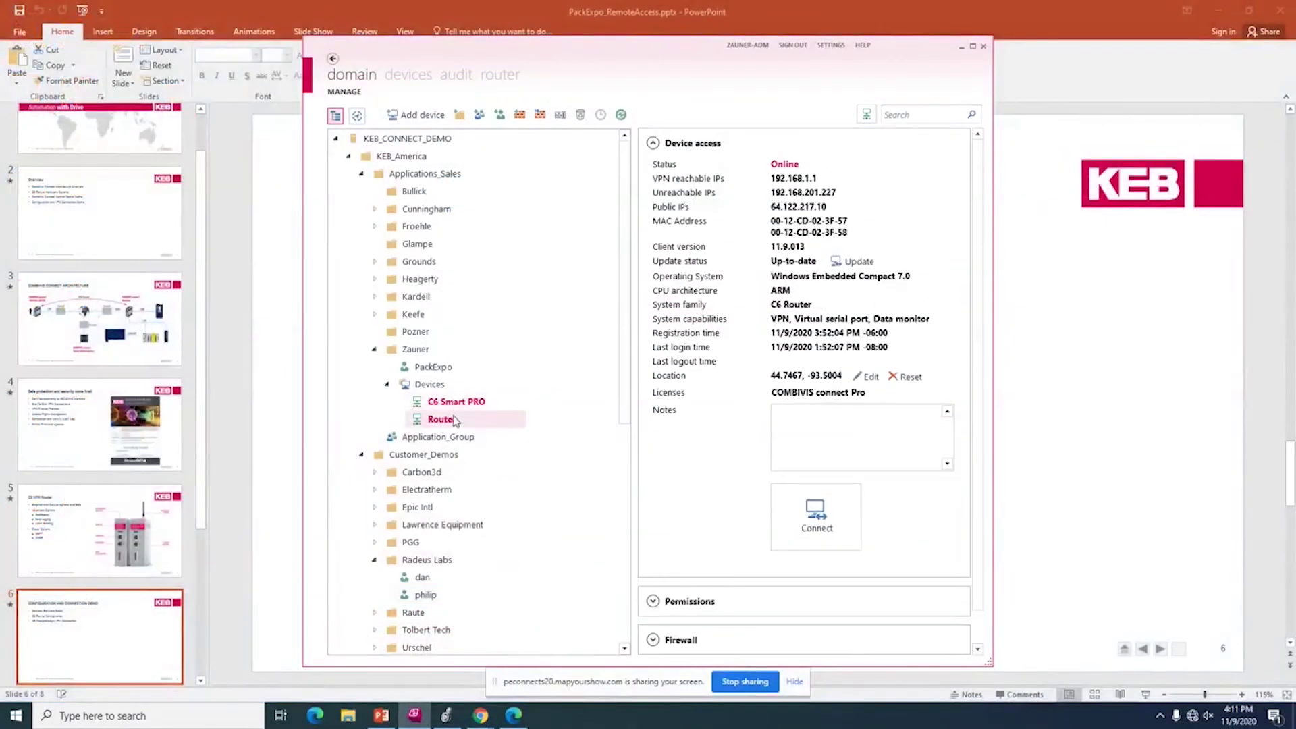
Delete the Router from the domain tree, confirm the removal, maximize the window and sign out.
key(Delete)
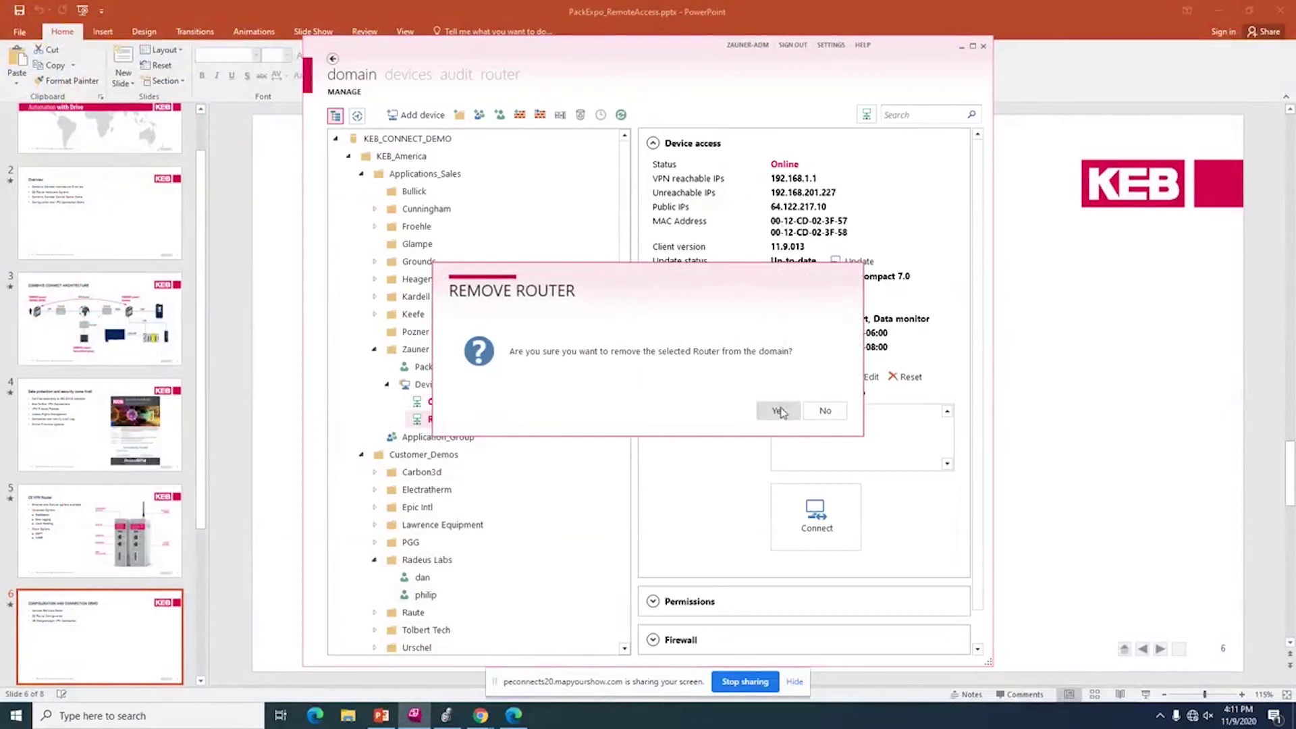
click(776, 407)
click(972, 44)
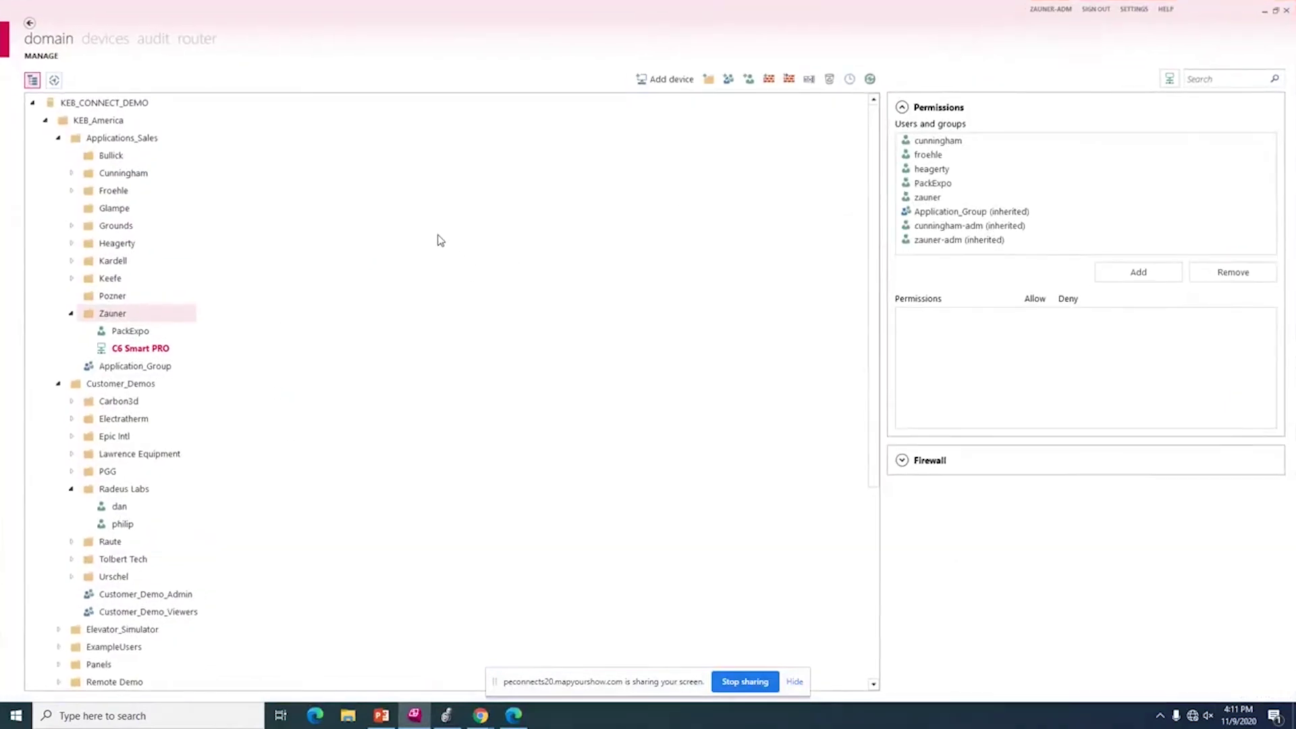
click(1095, 9)
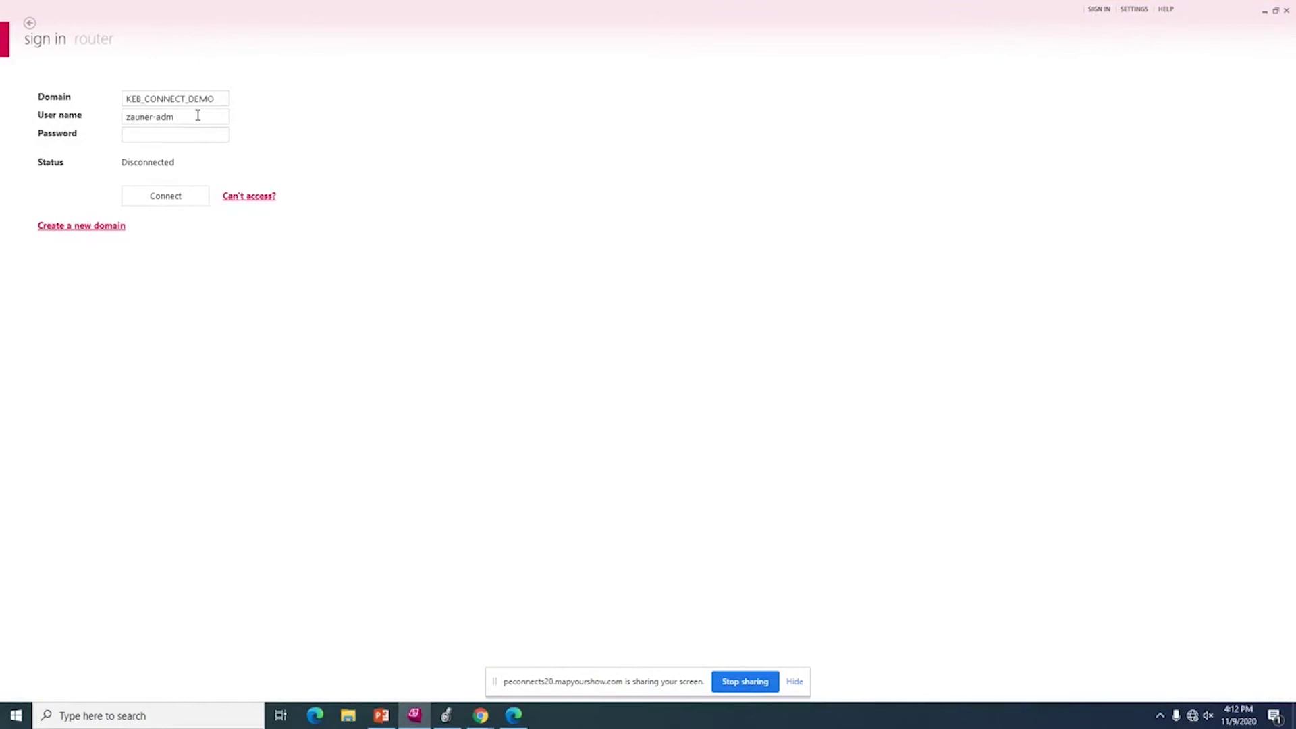
Replace the user name with the demo account name, enter its password and sign in to KEB_CONNECT_DEMO.
drag(198, 116, 128, 98)
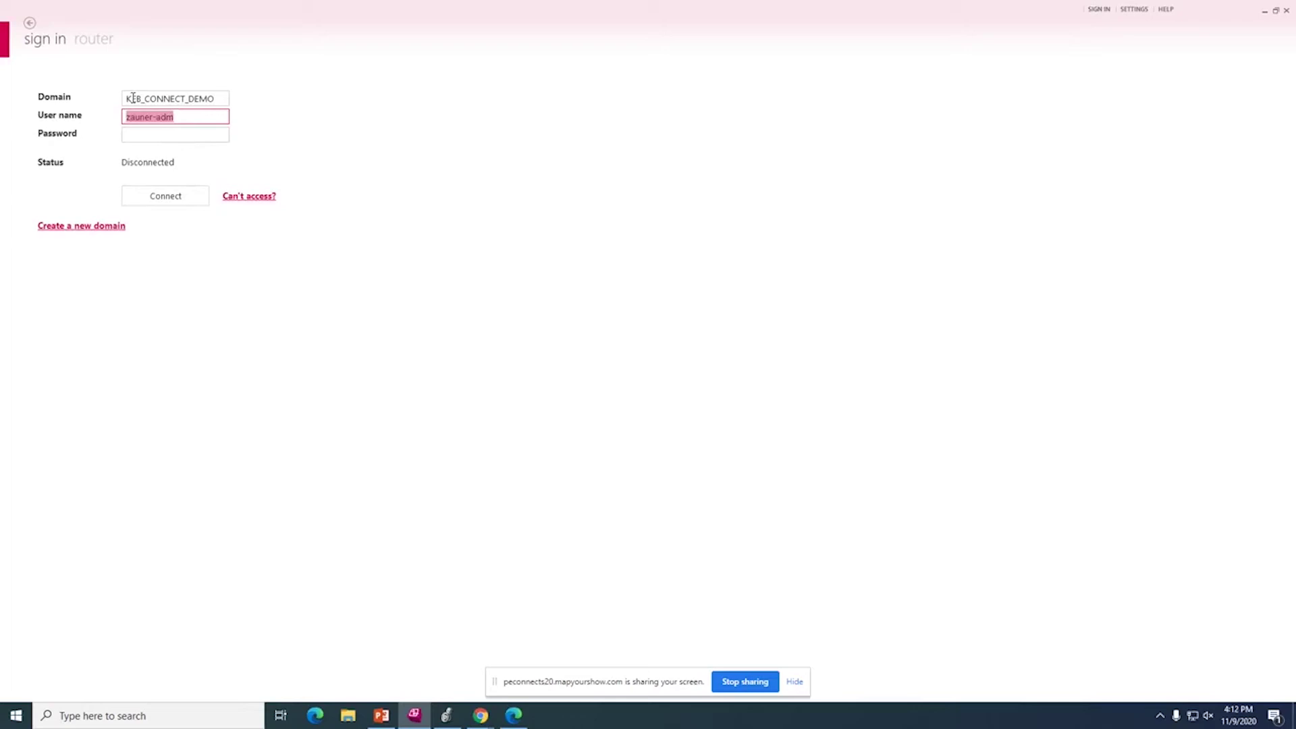
key(BackSpace)
text(PackExpo123)
key(Tab)
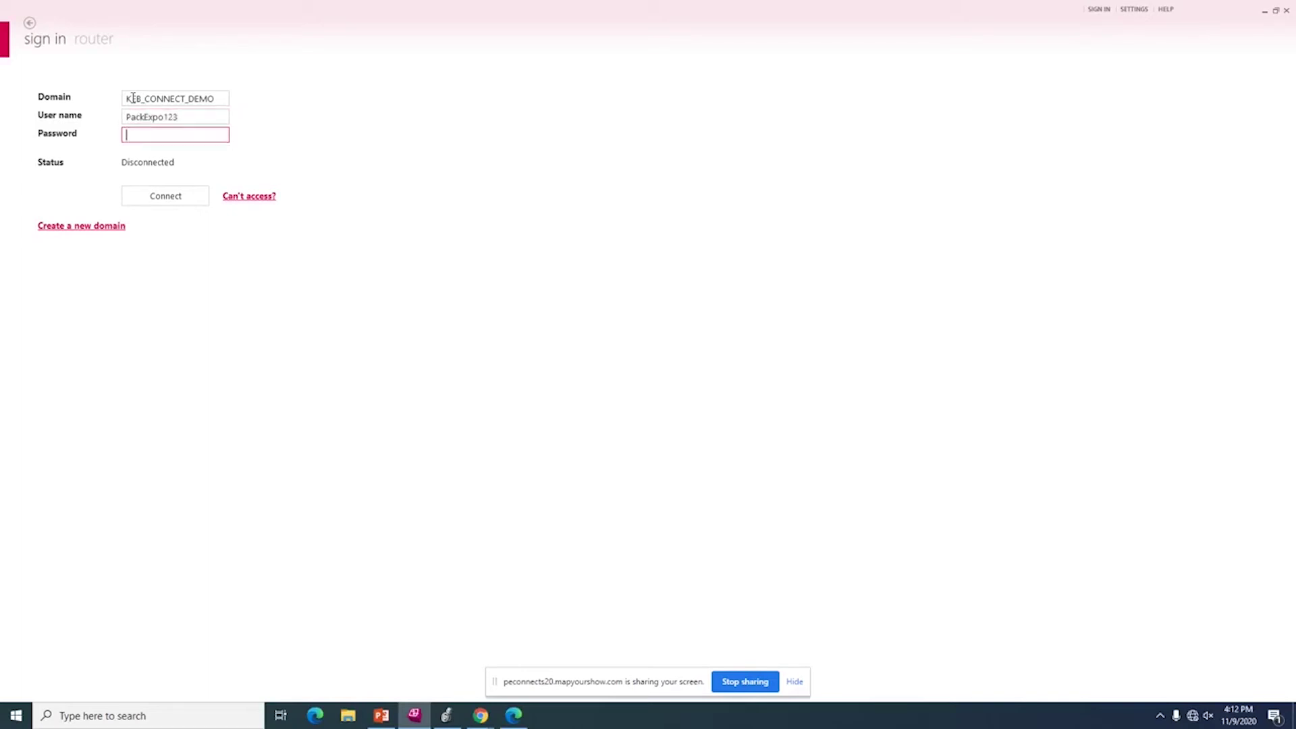
double_click(182, 118)
click(177, 118)
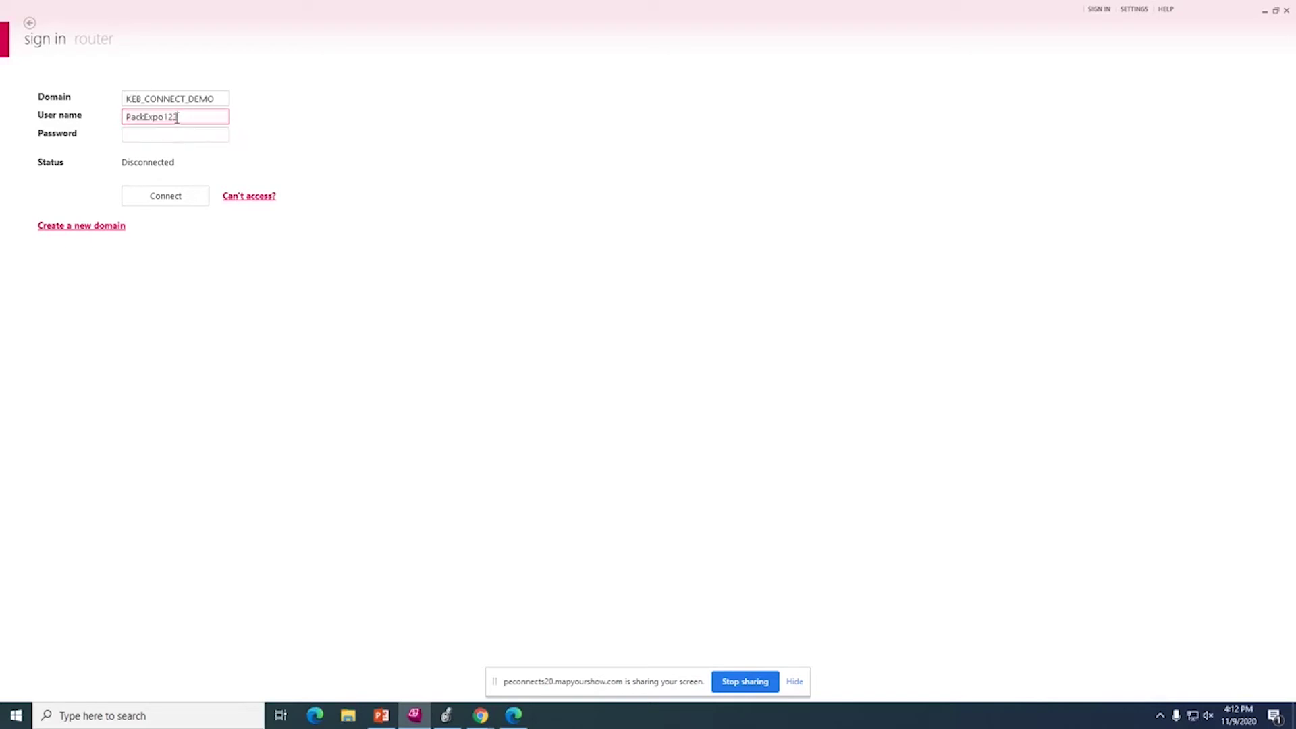
key(BackSpace)
key(BackSpace)
key(BackSpace)
key(Tab)
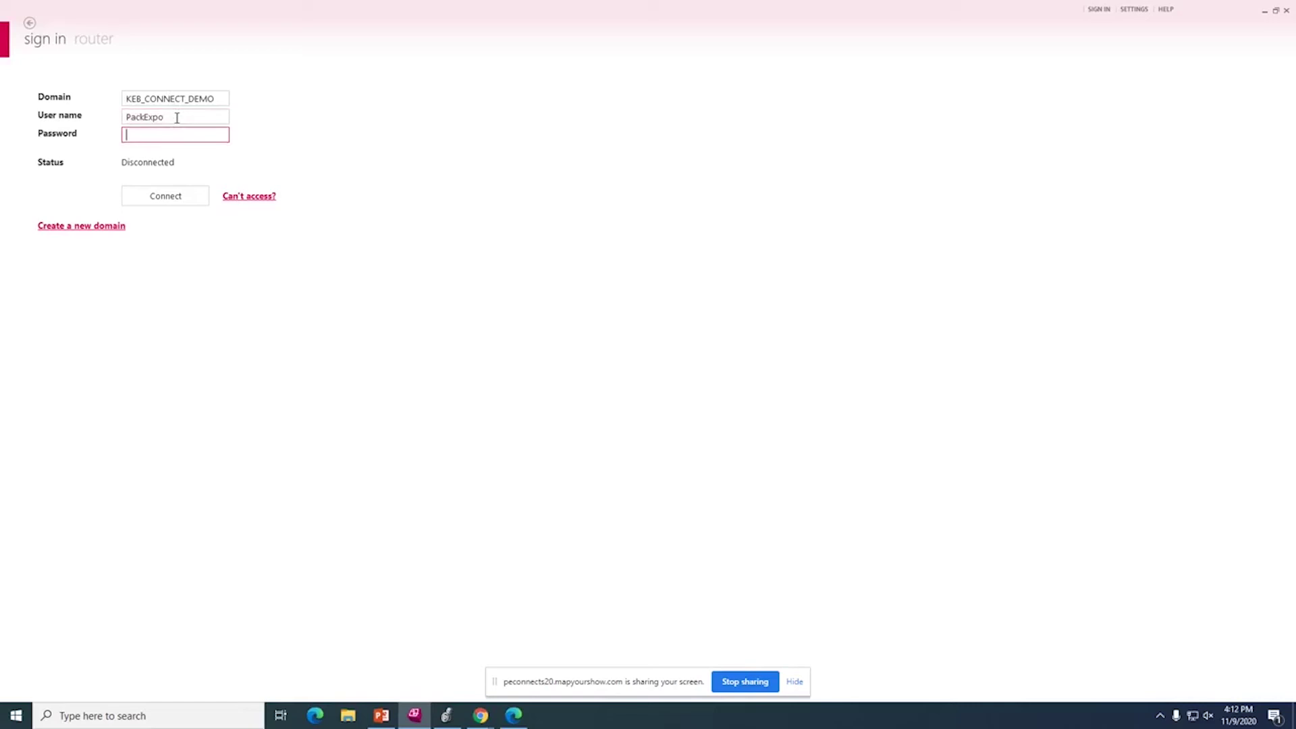
text(***********)
key(Return)
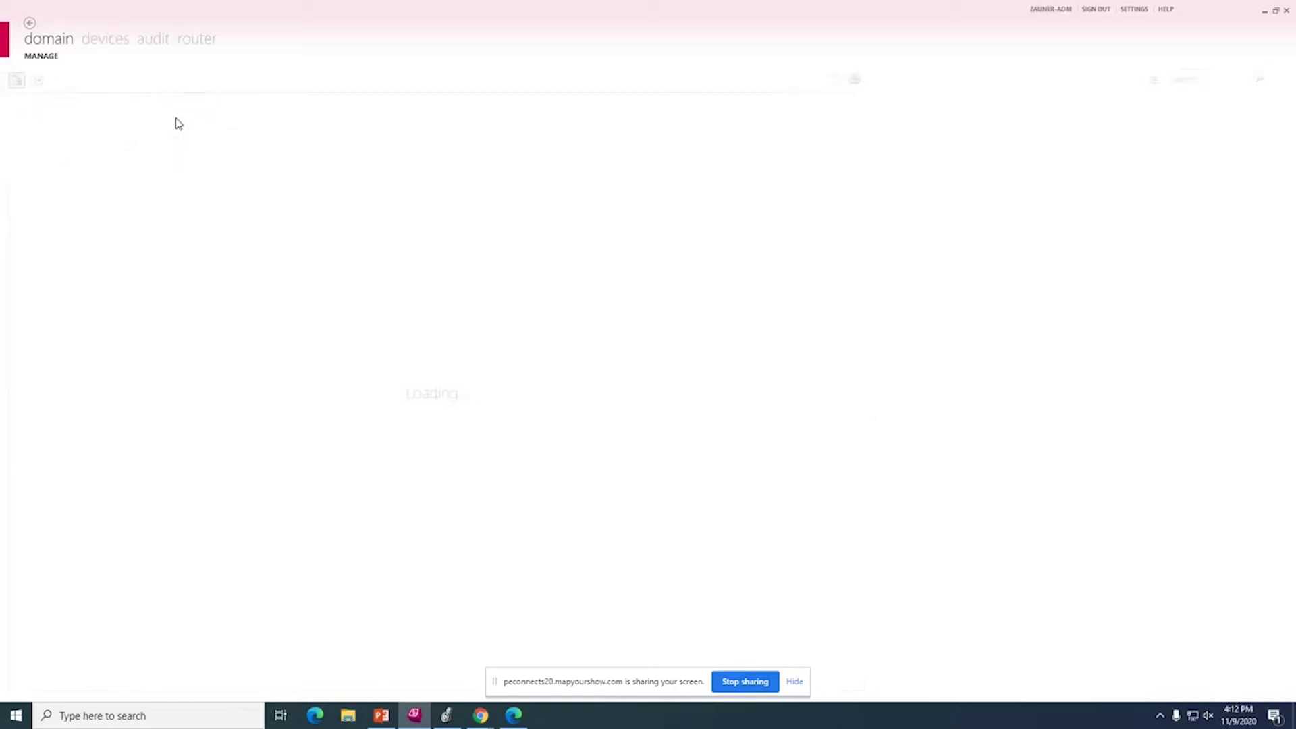
Expand KEB_America > Applications_Sales > Zauner, view C6 Smart PRO's access details, then list all devices.
click(45, 120)
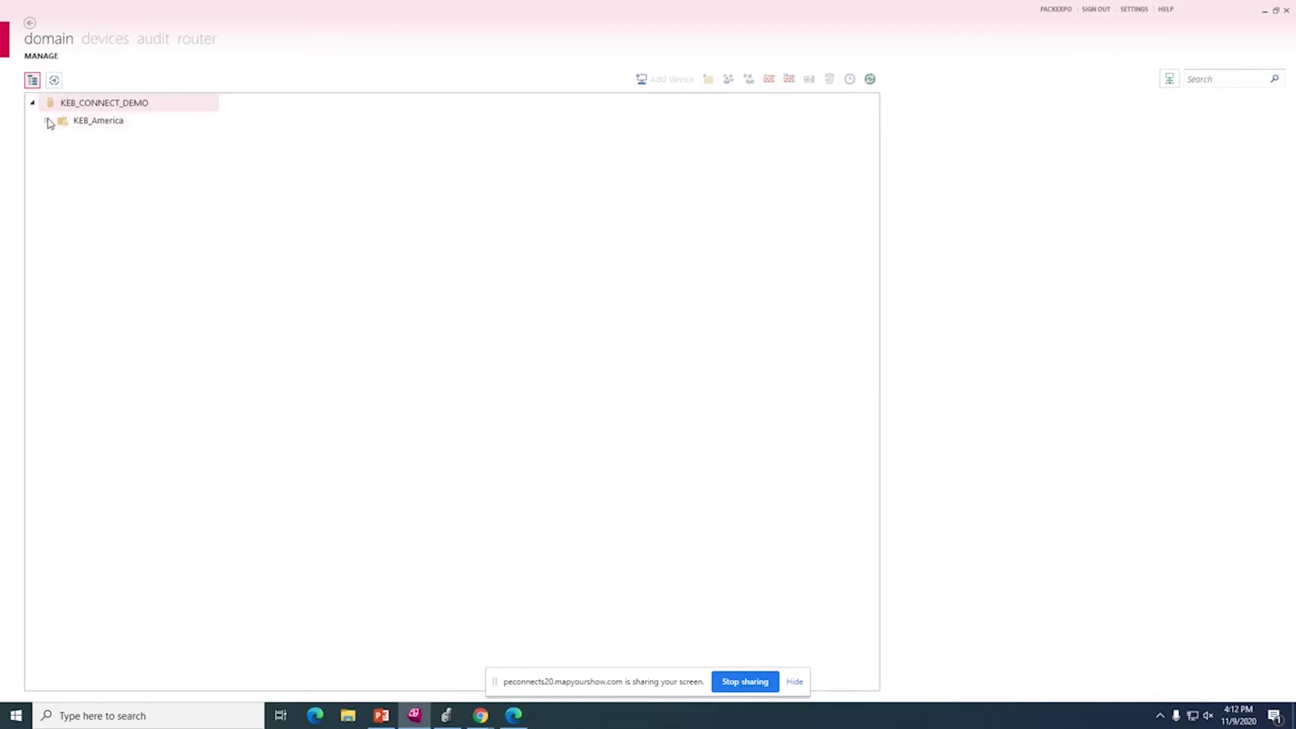
click(58, 137)
click(71, 155)
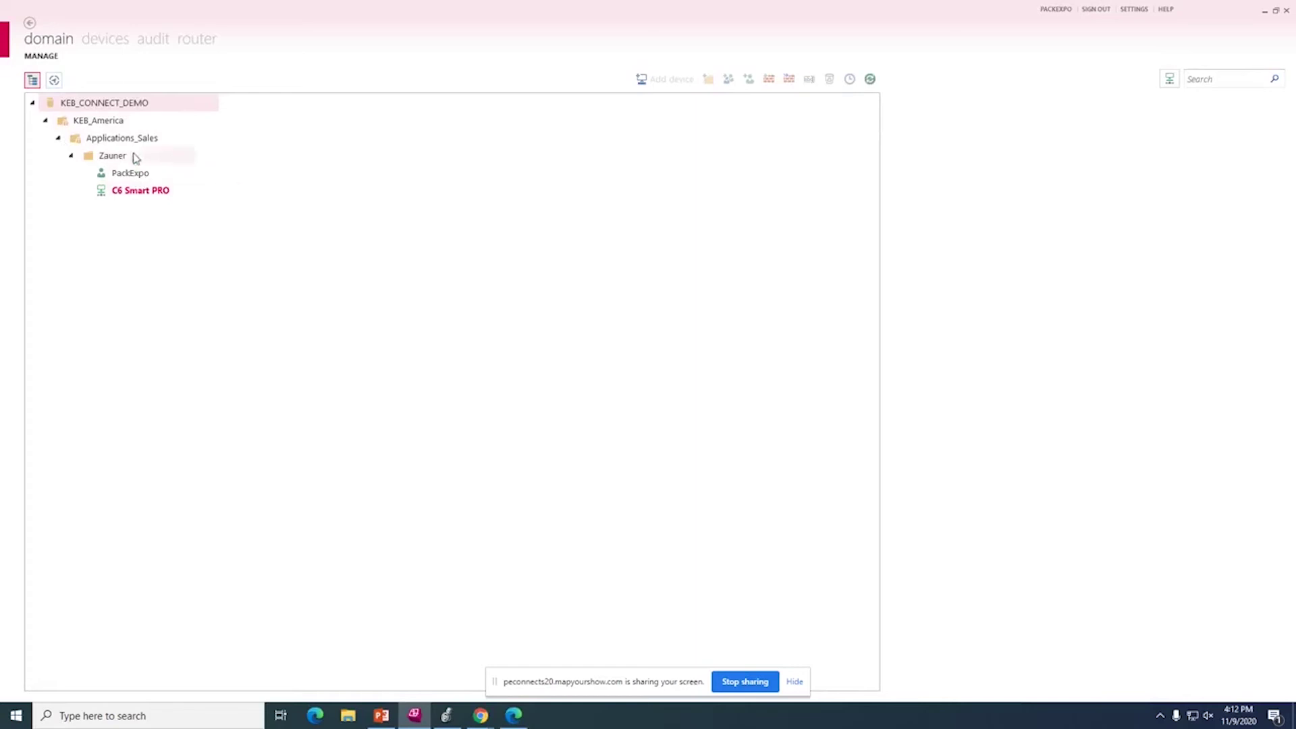
click(141, 191)
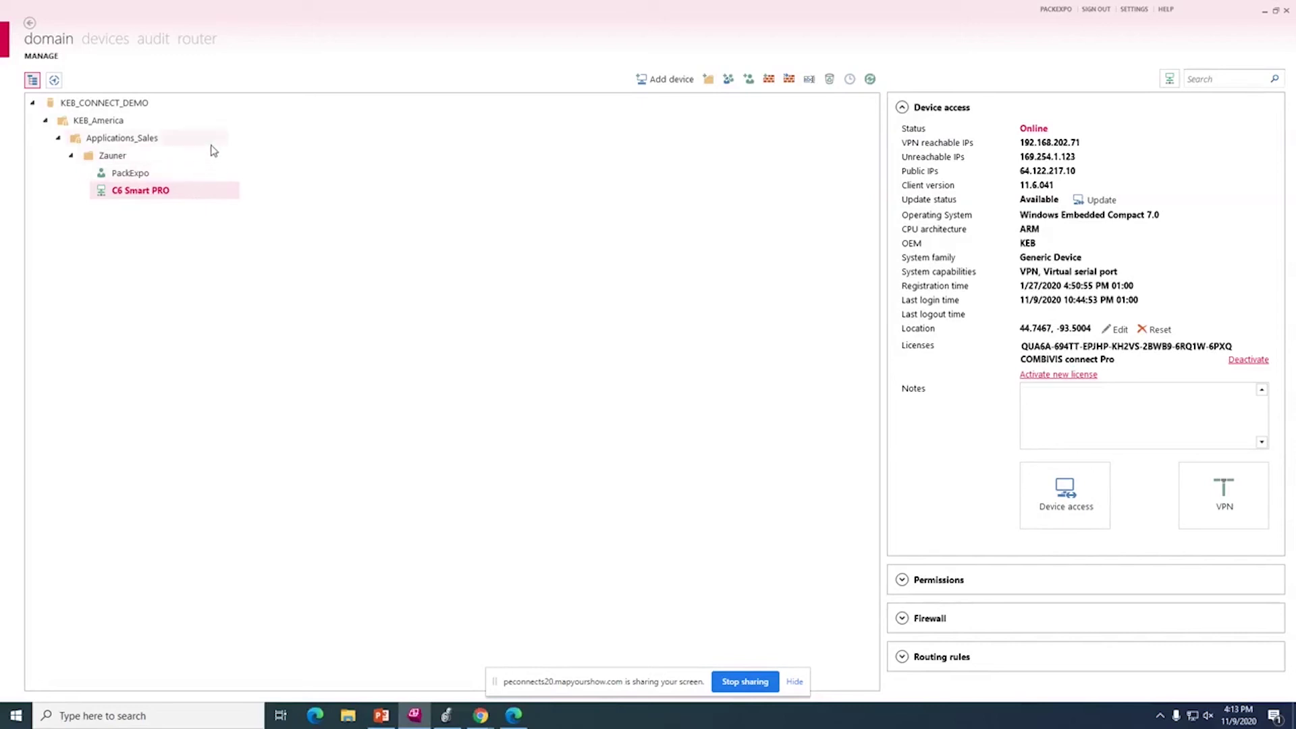
click(101, 41)
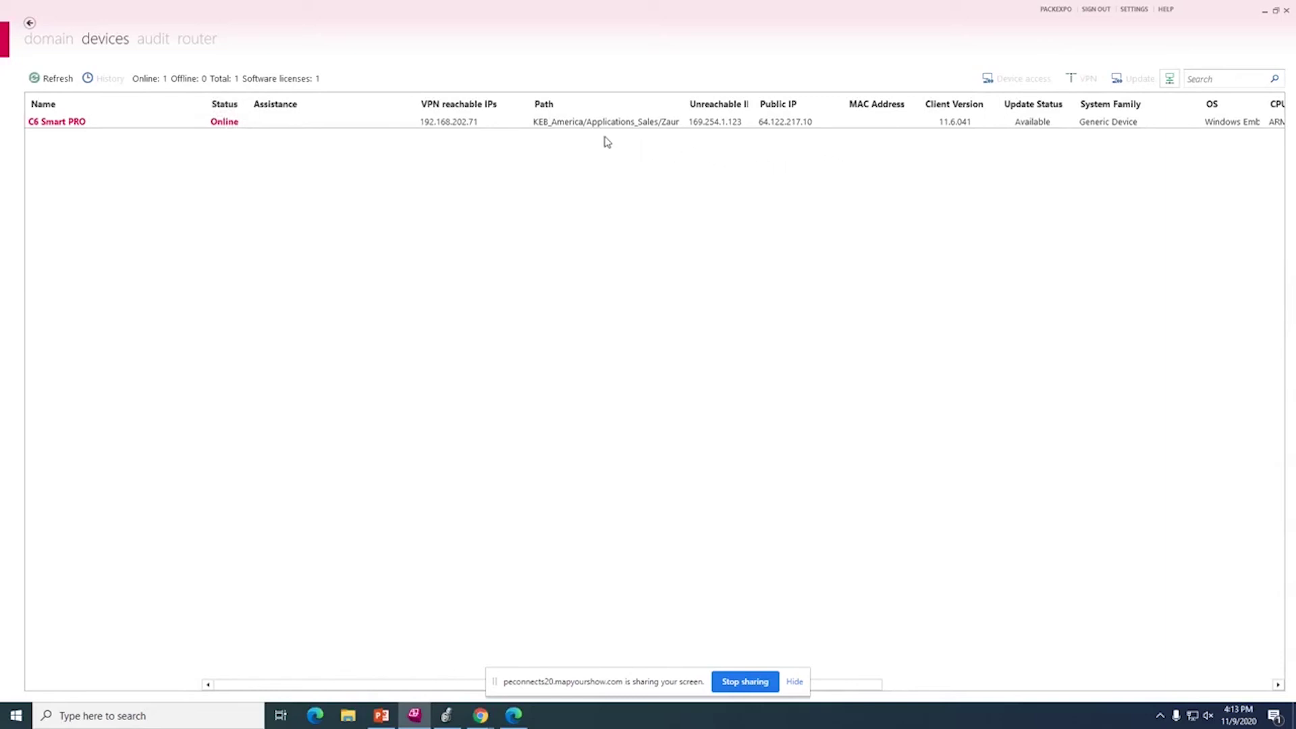
Check the audit log of operations, then go to the router configuration page.
click(154, 42)
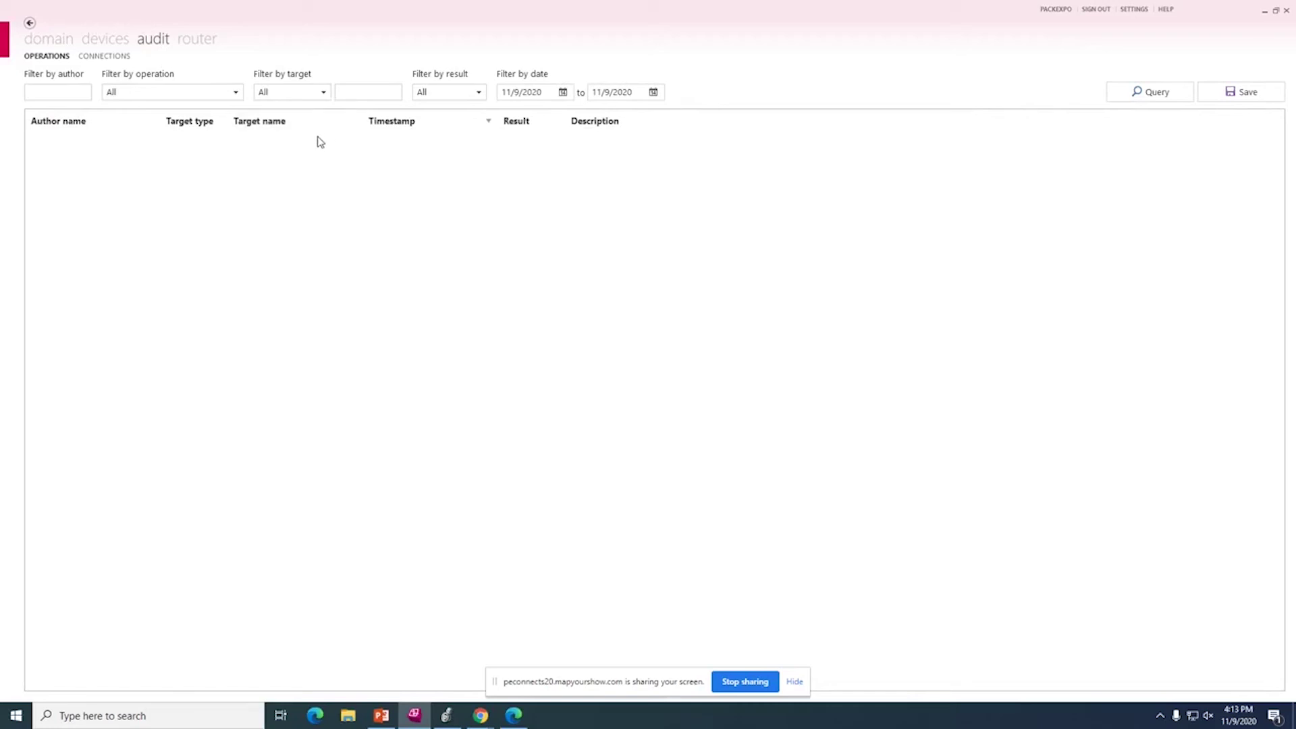
click(203, 44)
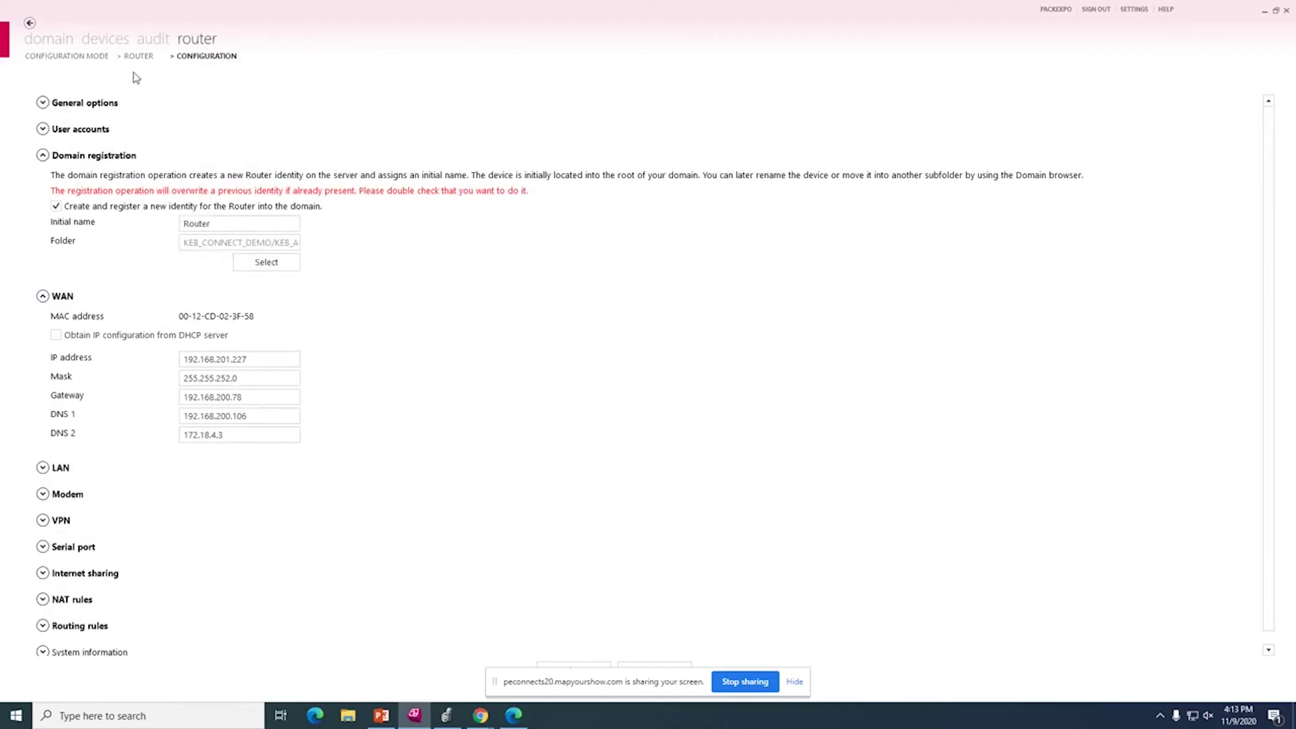
Choose Local Area Network mode, re-enter the router password, discover the router and open its configuration.
click(96, 56)
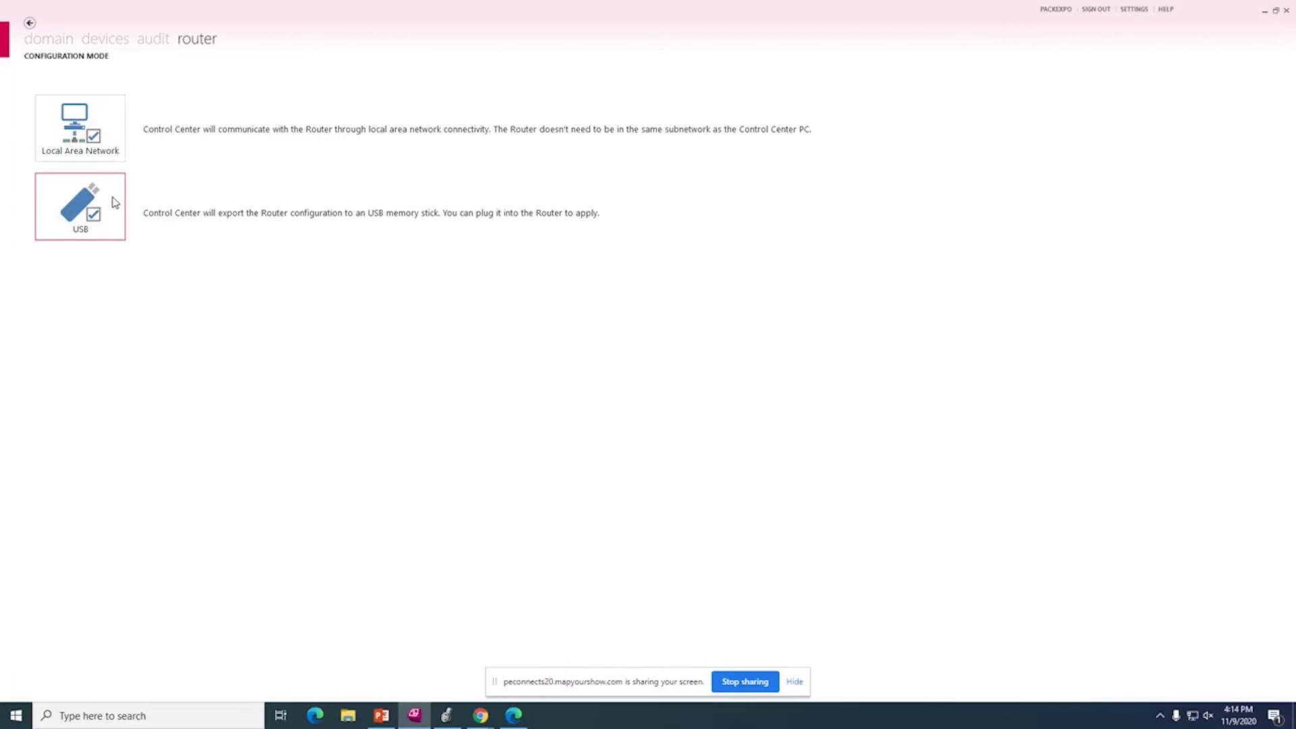
click(108, 150)
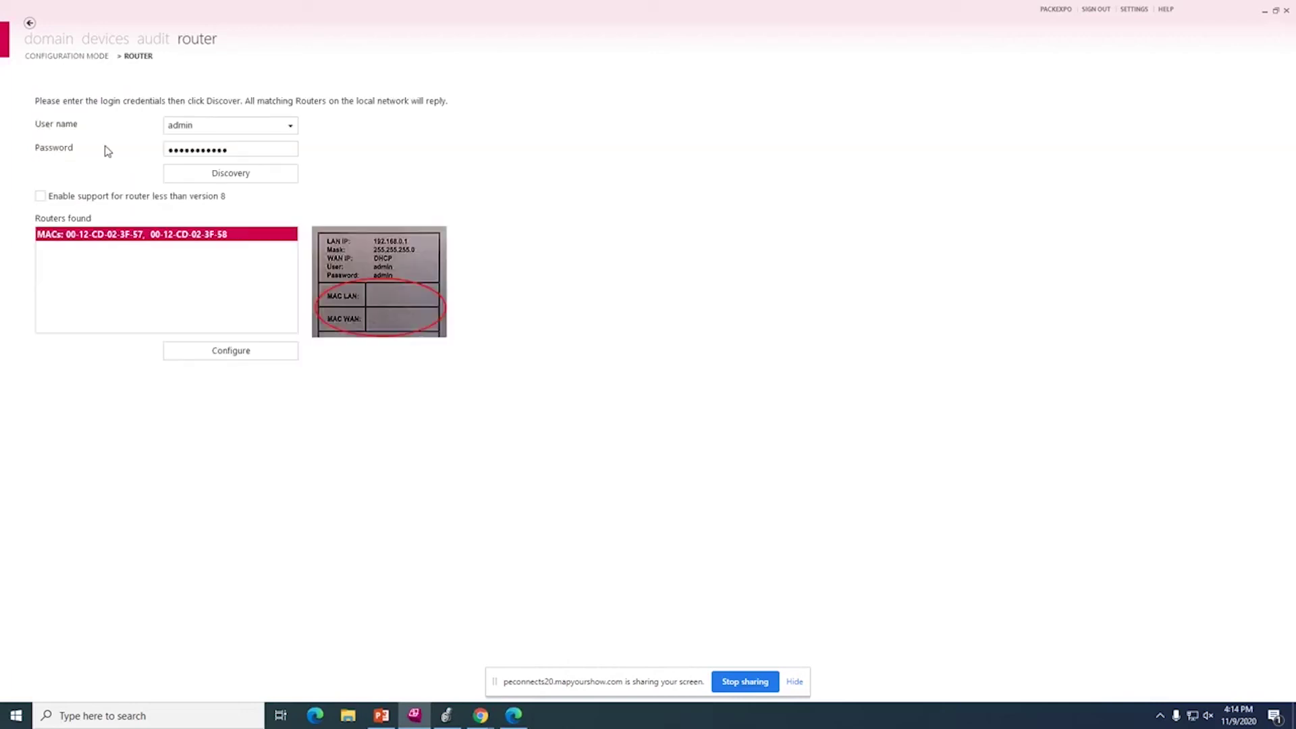
double_click(237, 151)
key(BackSpace)
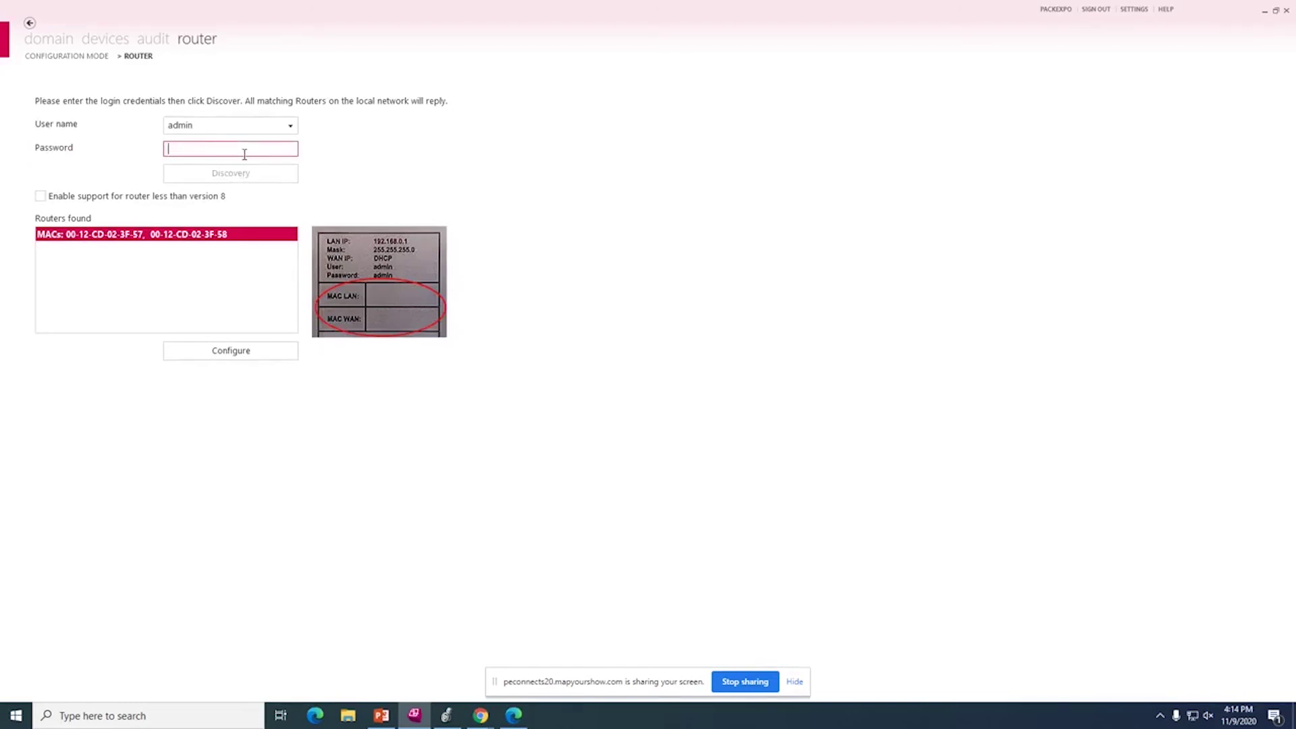
text(a)
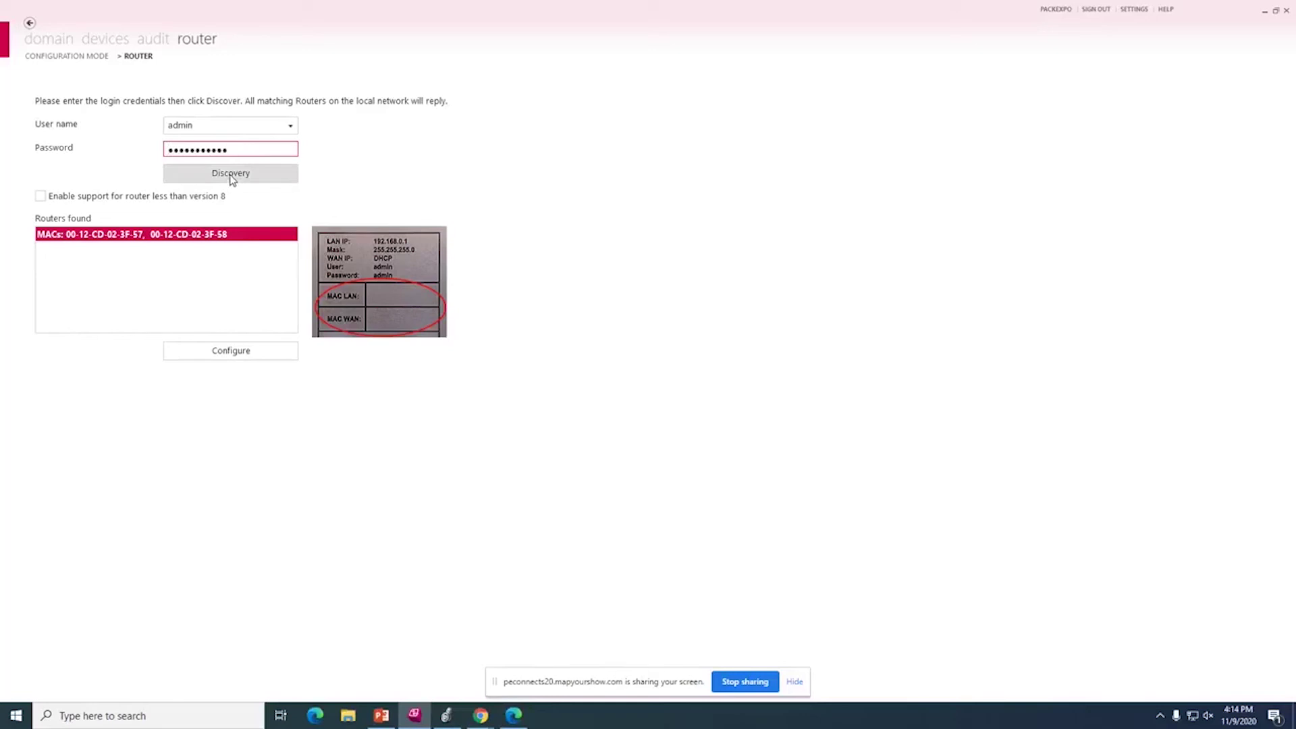
click(231, 174)
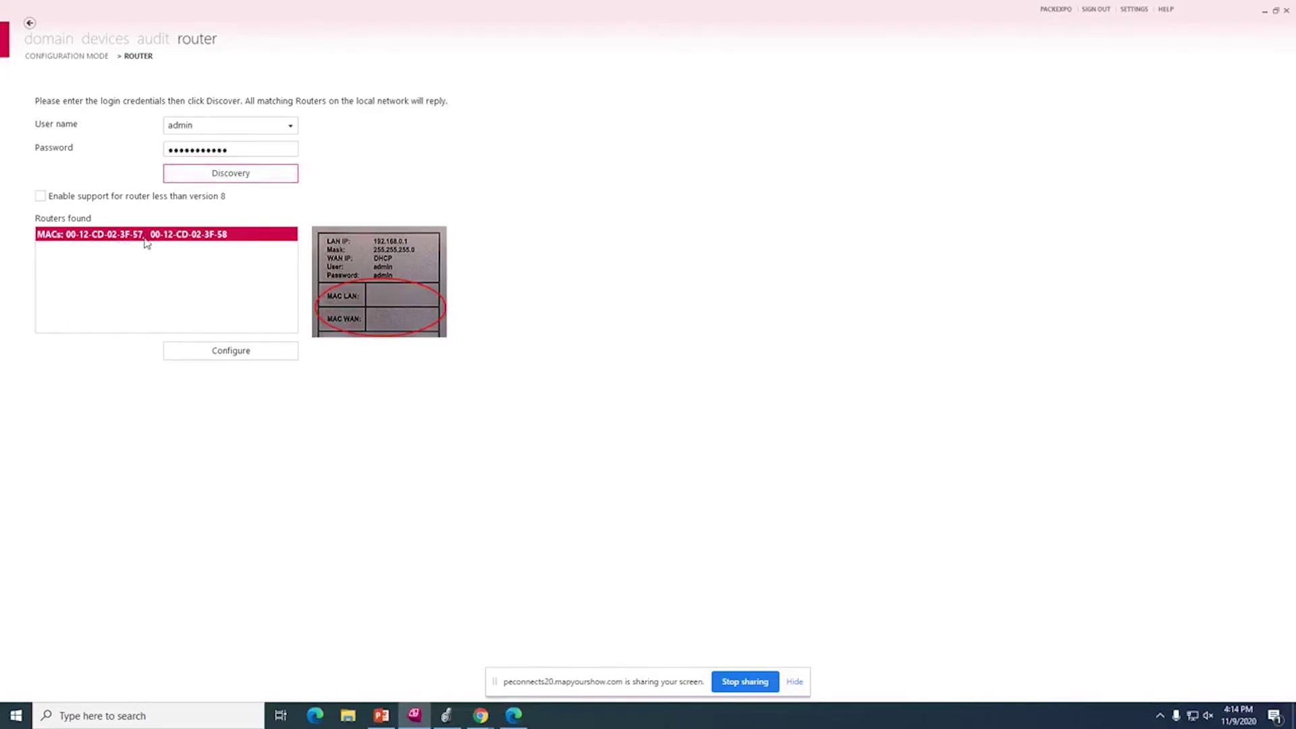
click(232, 351)
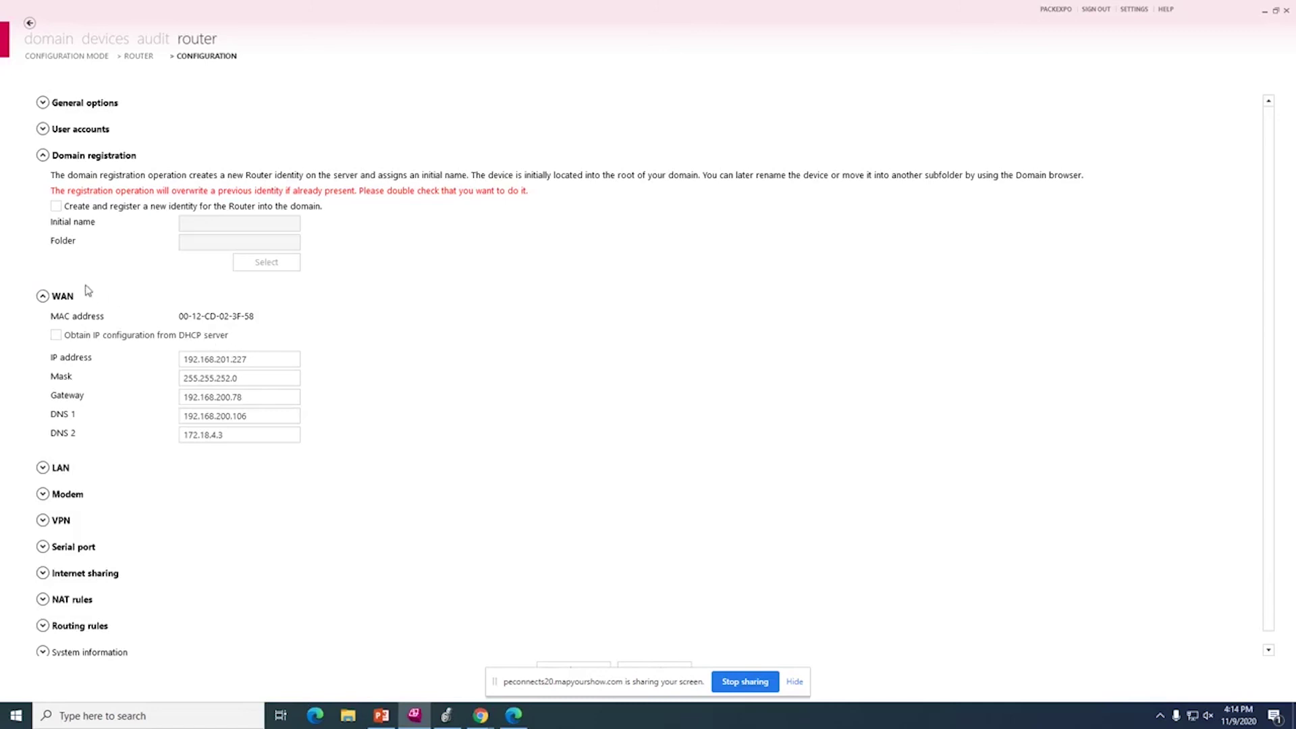
Enable registering a new router identity in the domain, in the KEB_America/Applications_Sales/Zauner folder.
click(42, 296)
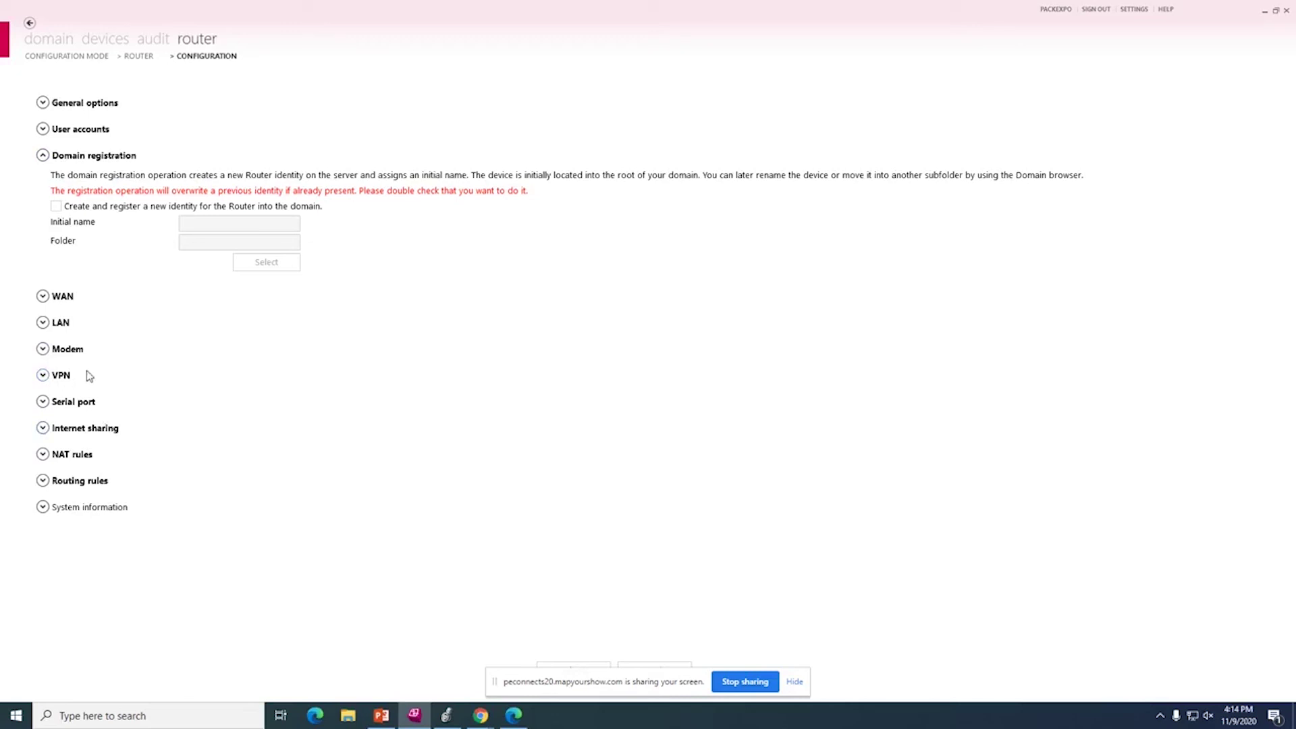
click(56, 207)
click(202, 225)
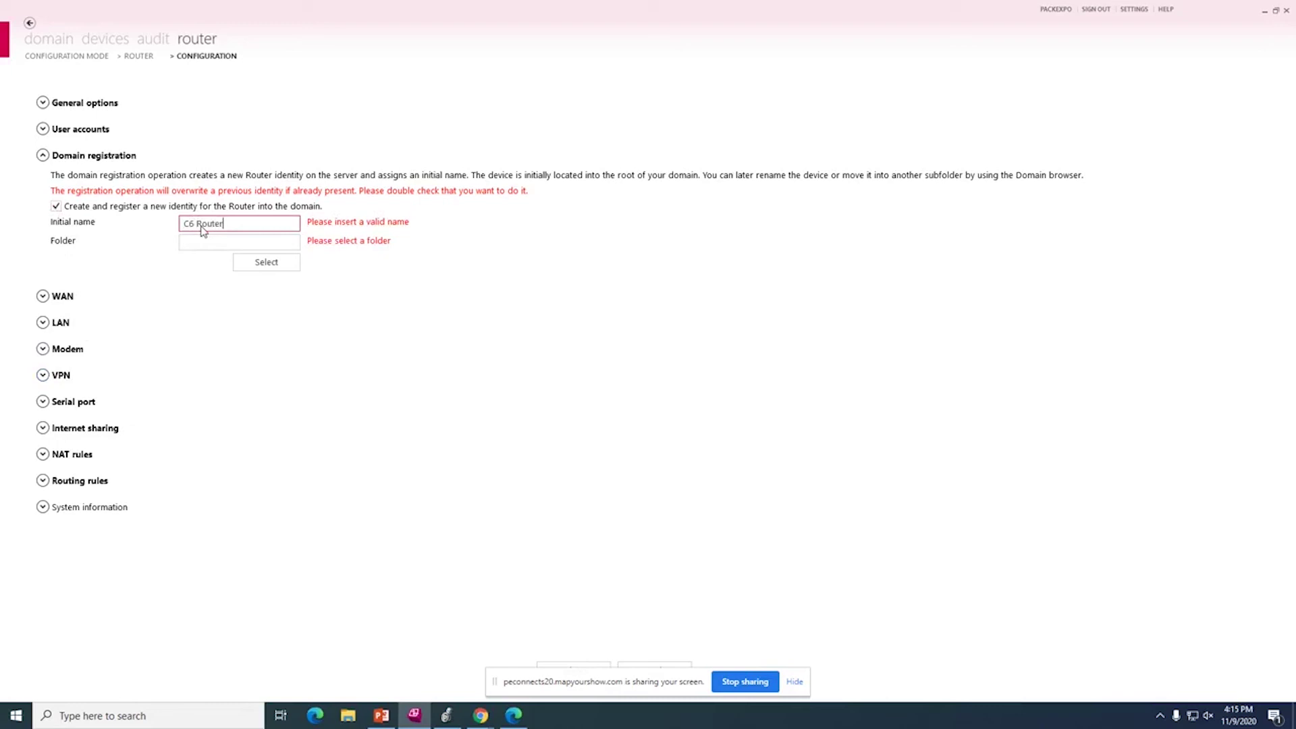
click(263, 262)
click(564, 297)
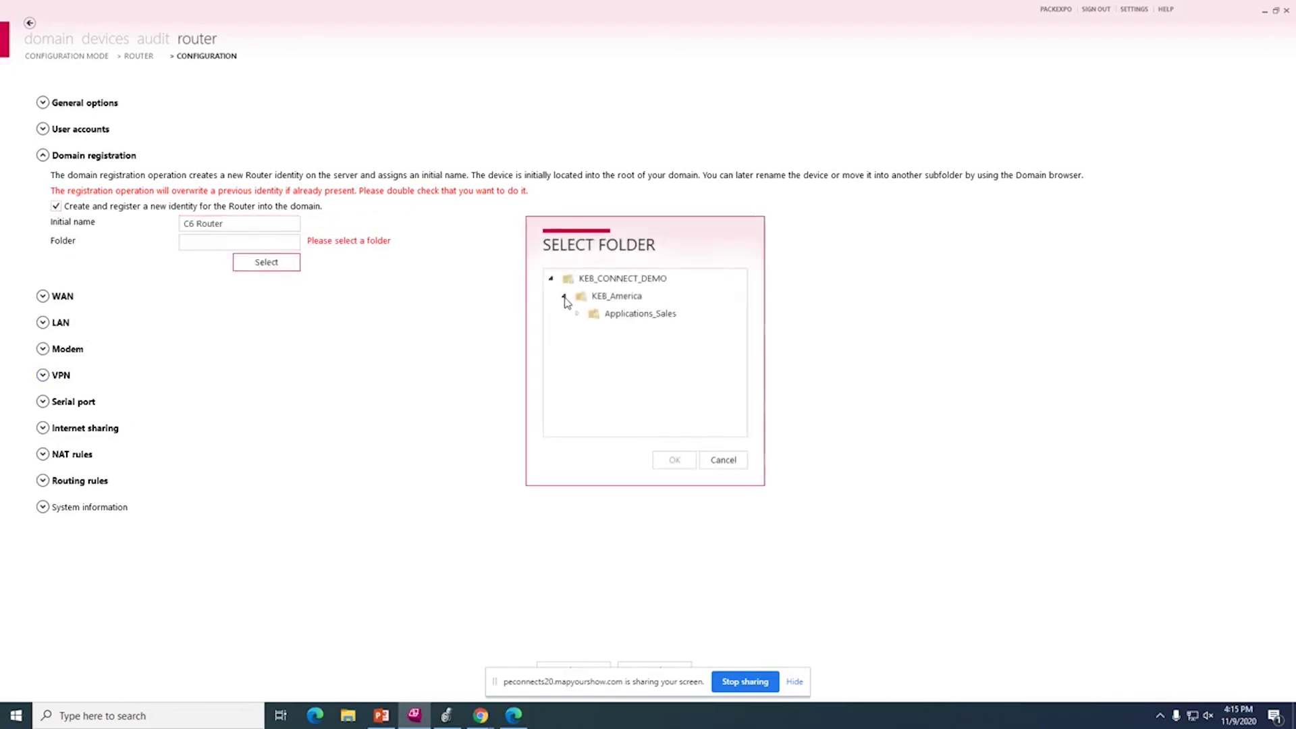
click(577, 314)
click(624, 331)
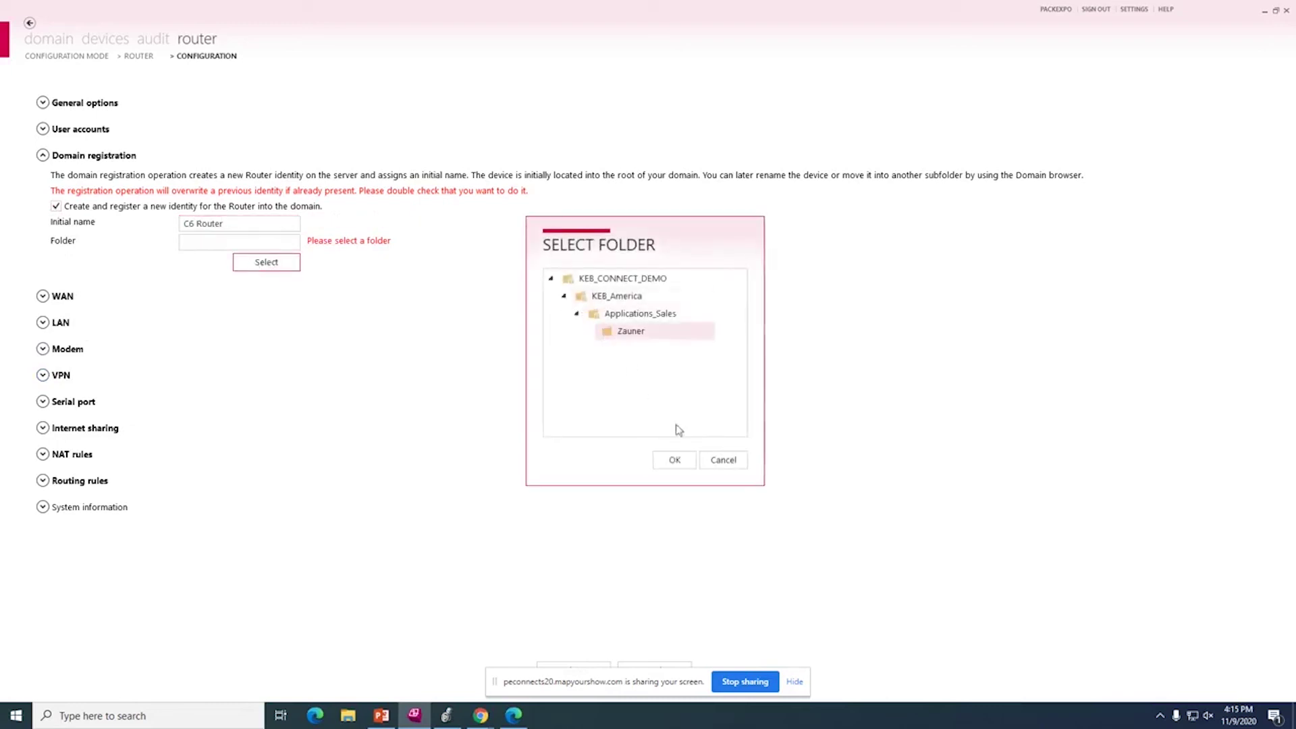
click(674, 459)
Review the WAN settings and the LAN settings, selecting the 192.168.1.1 address entry.
click(54, 297)
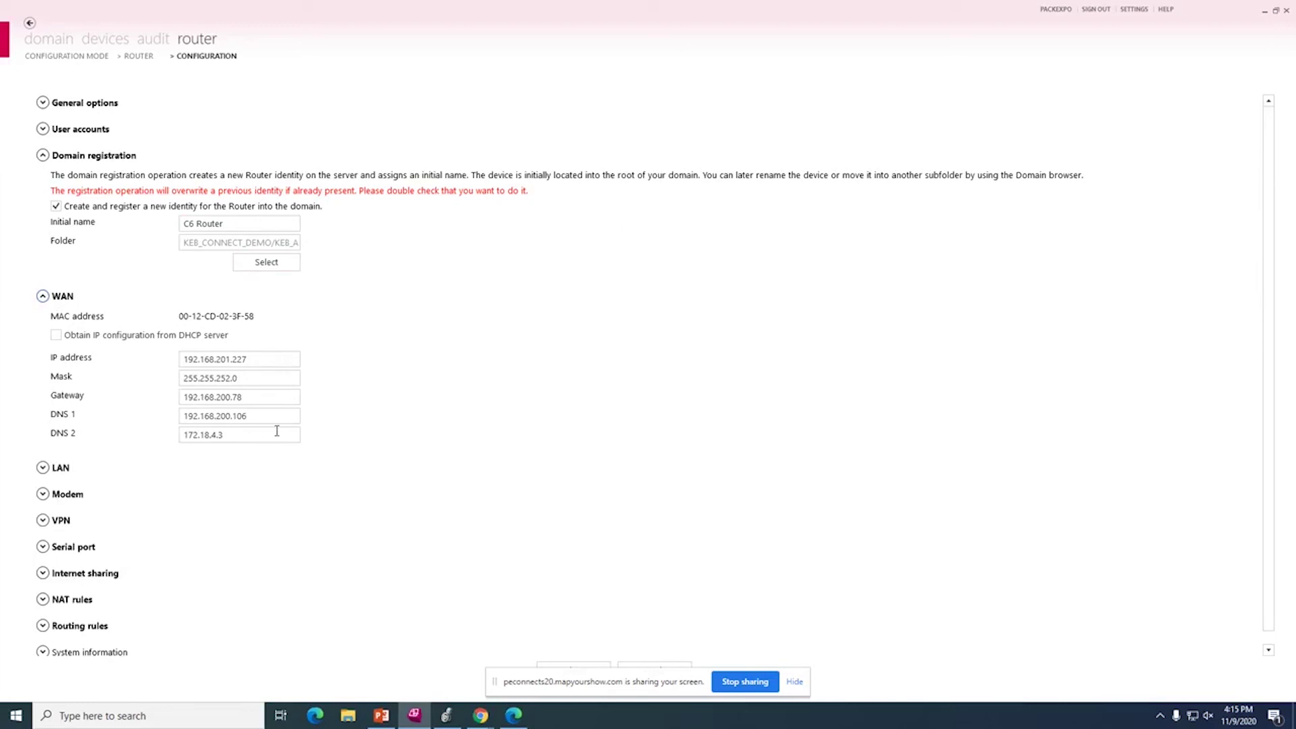
click(54, 300)
click(59, 326)
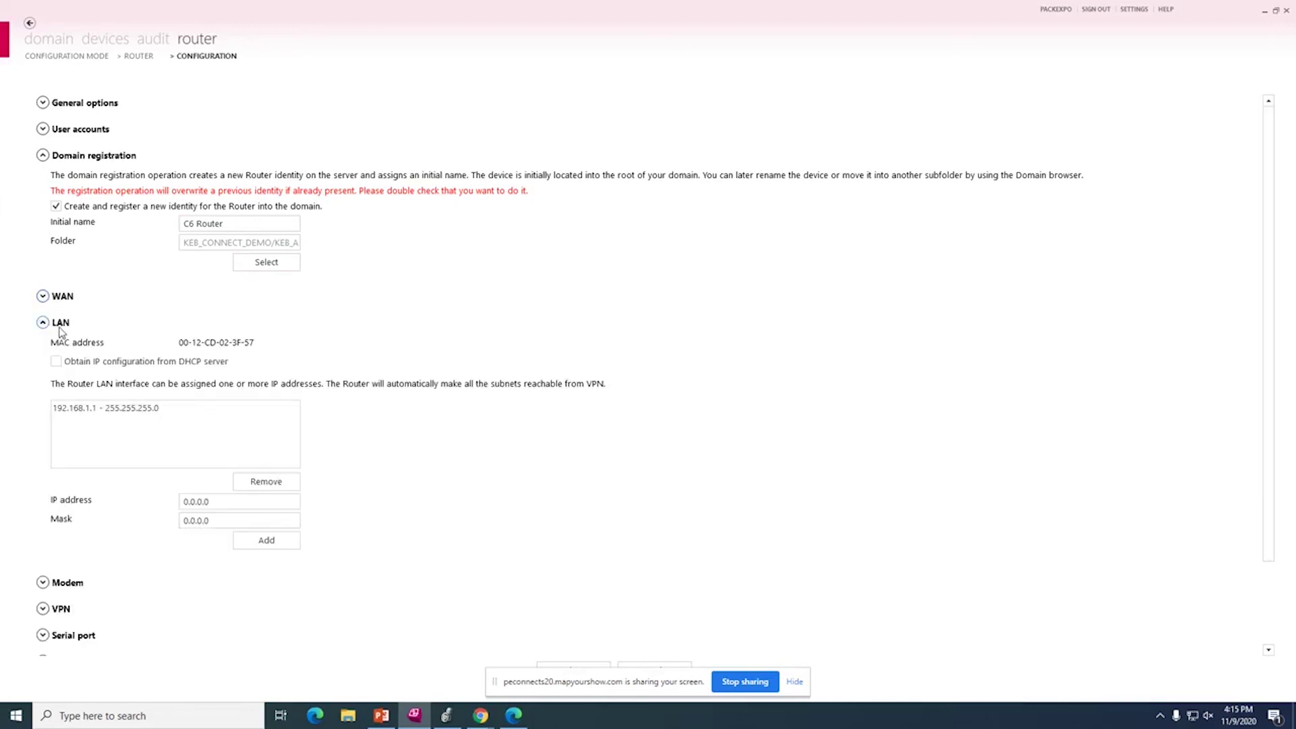
click(115, 409)
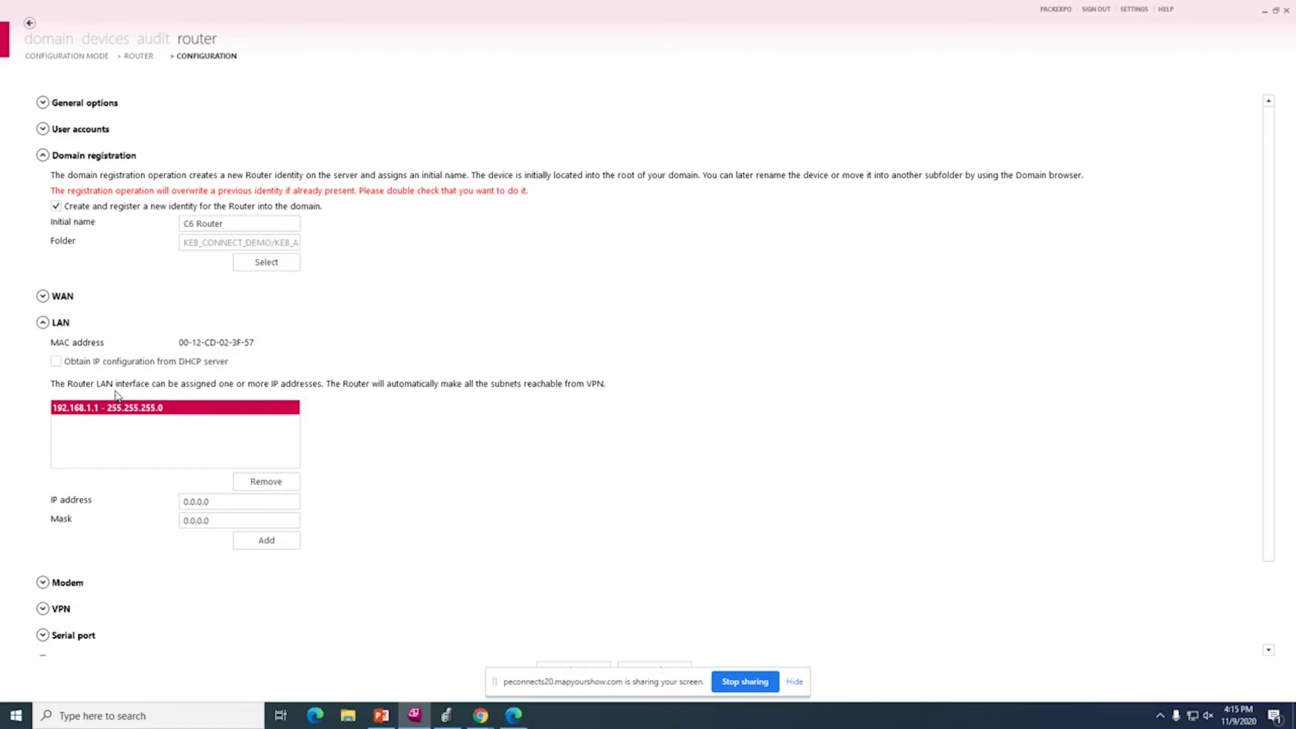
Apply the router configuration, confirm creating the domain identity, and return to the domain tree.
scroll(594, 526, down, 3)
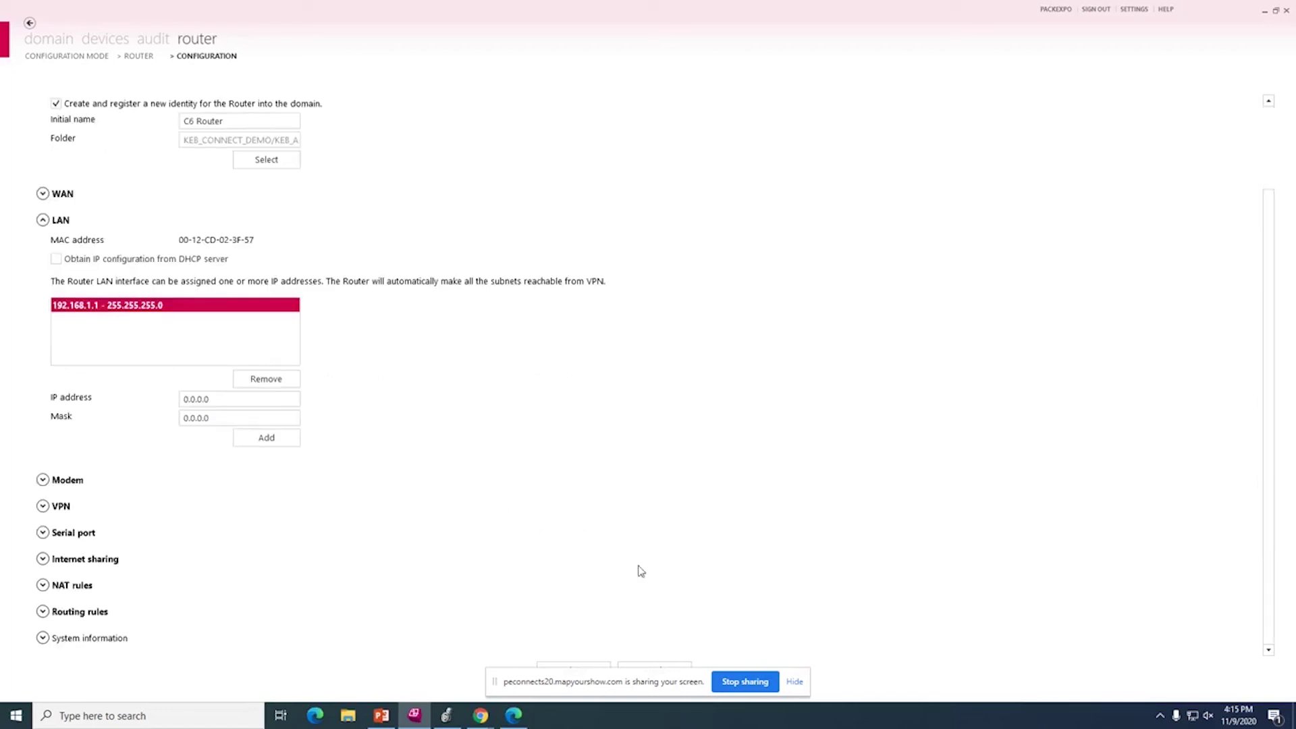
click(794, 682)
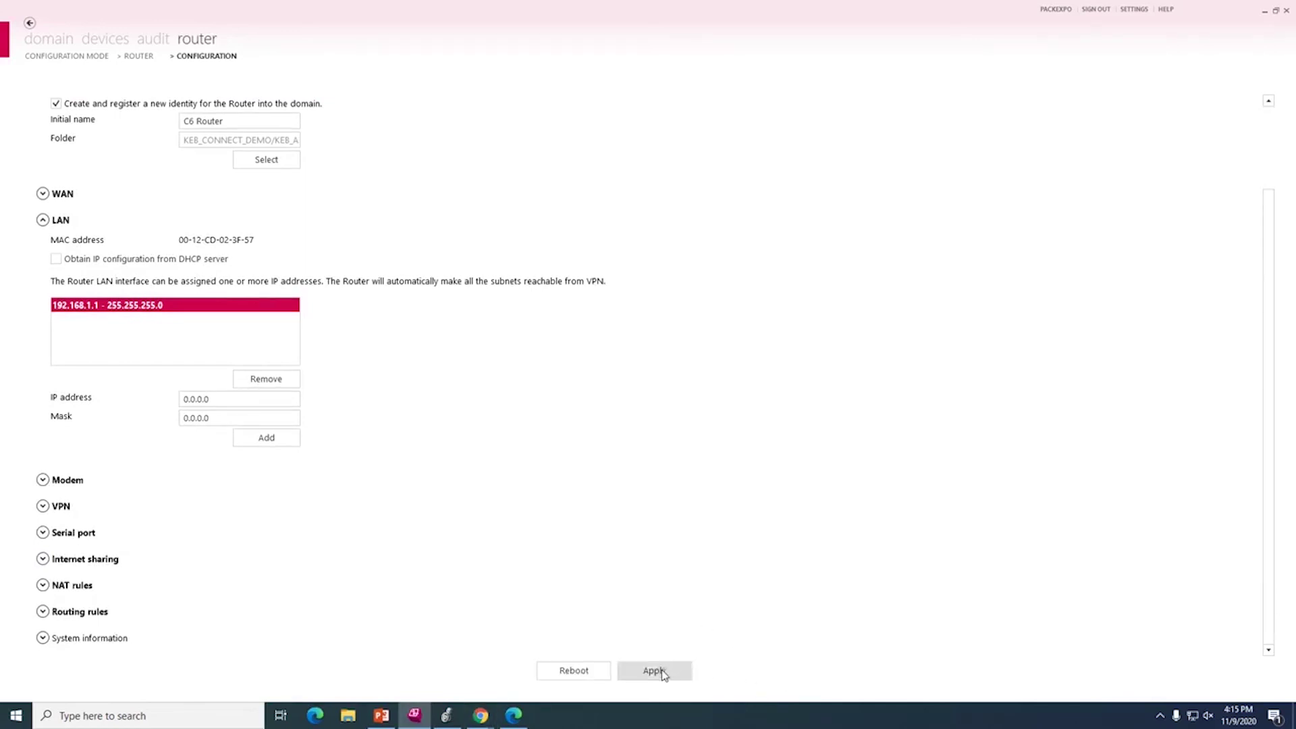
click(663, 672)
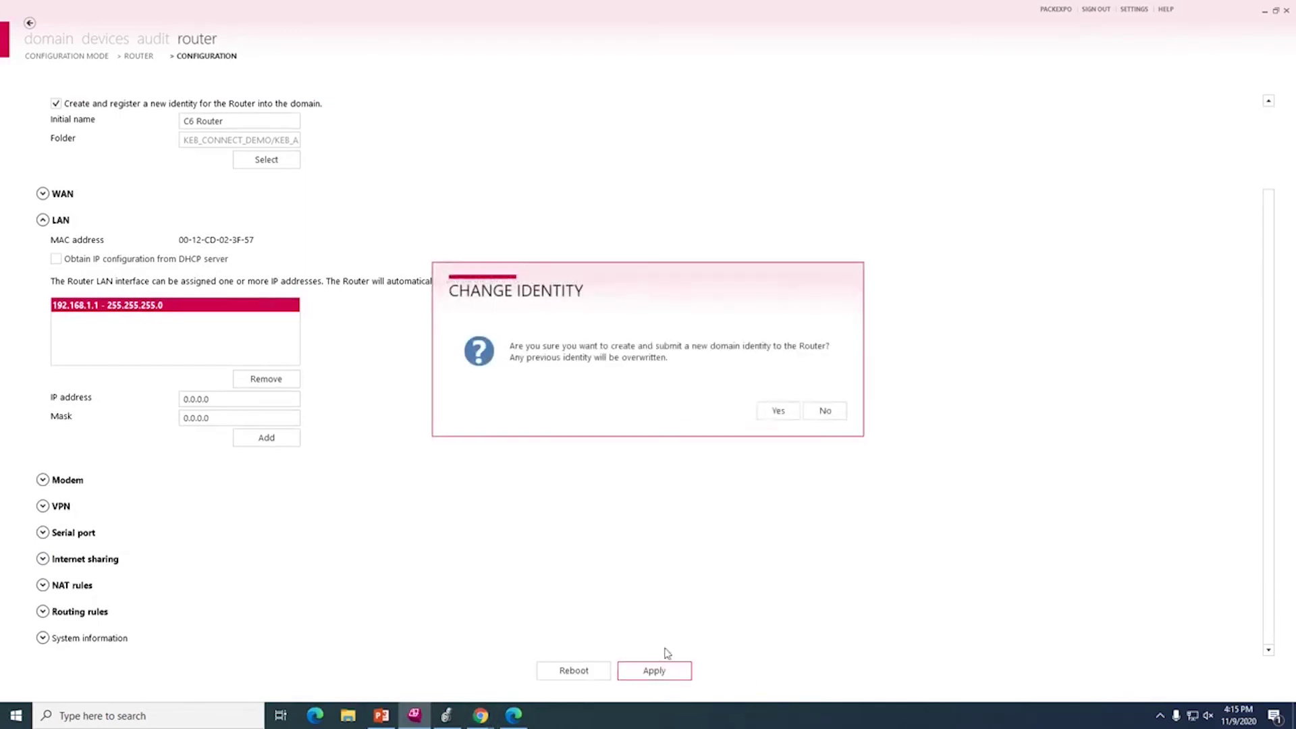
click(778, 412)
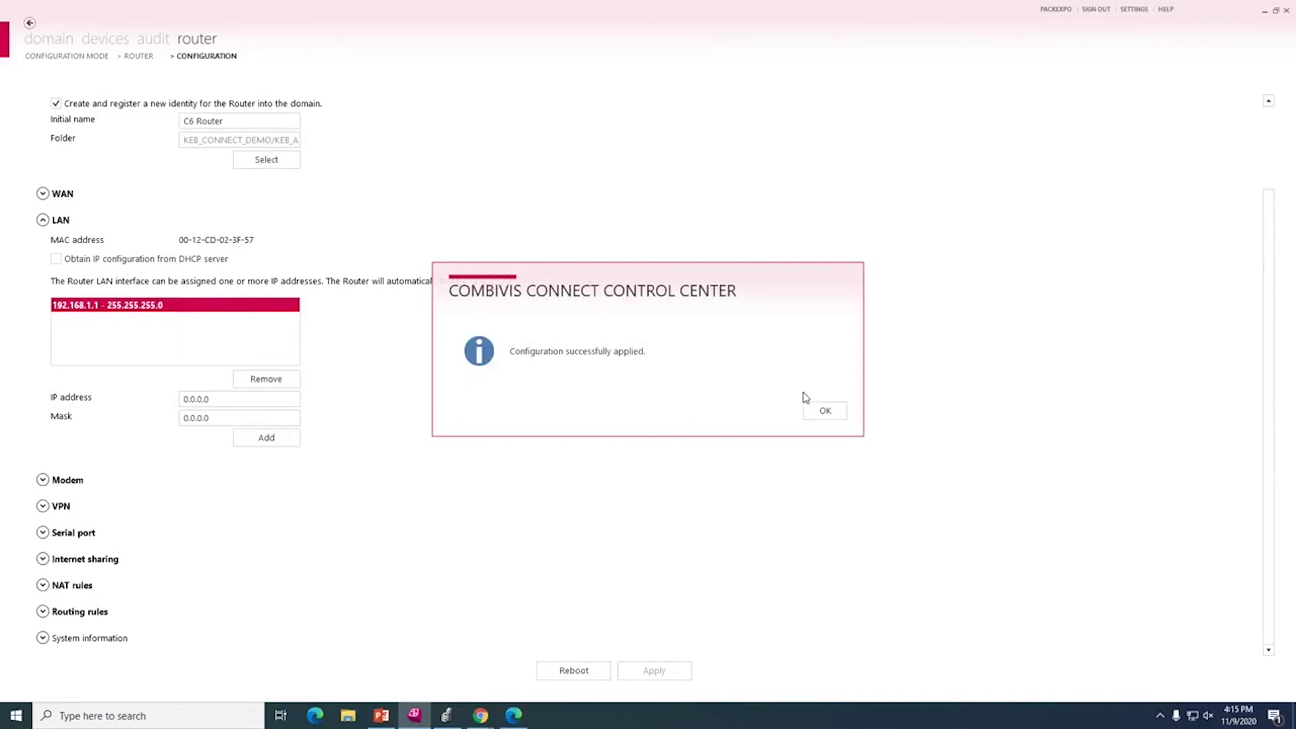
click(821, 410)
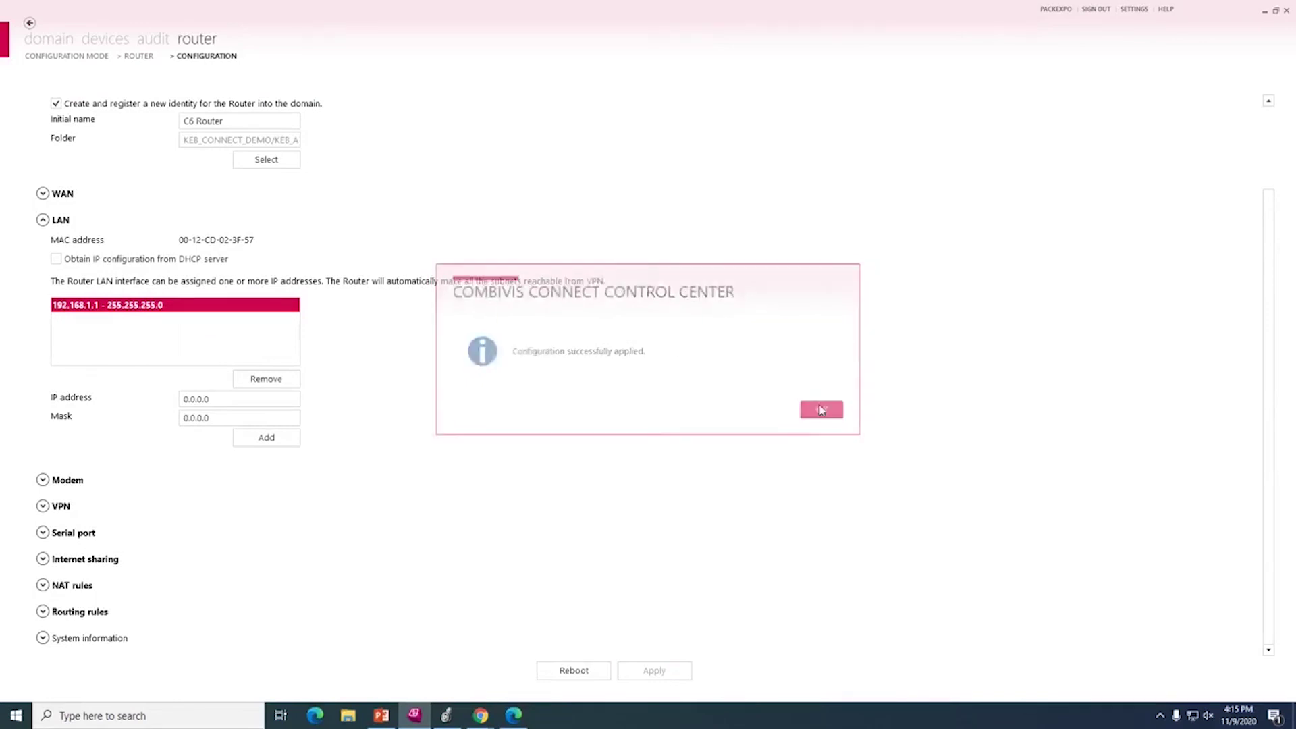
click(73, 39)
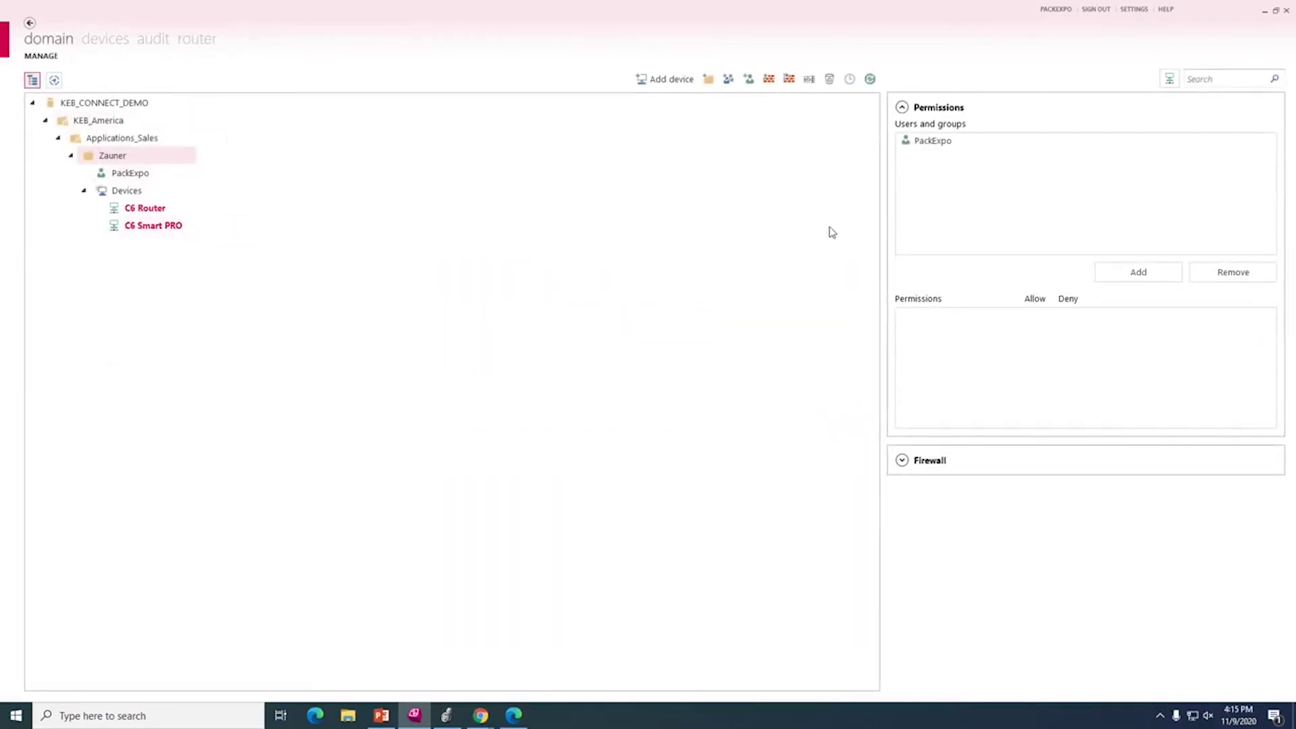
Select C6 Router and start its VPN connection from the Device access panel.
click(147, 210)
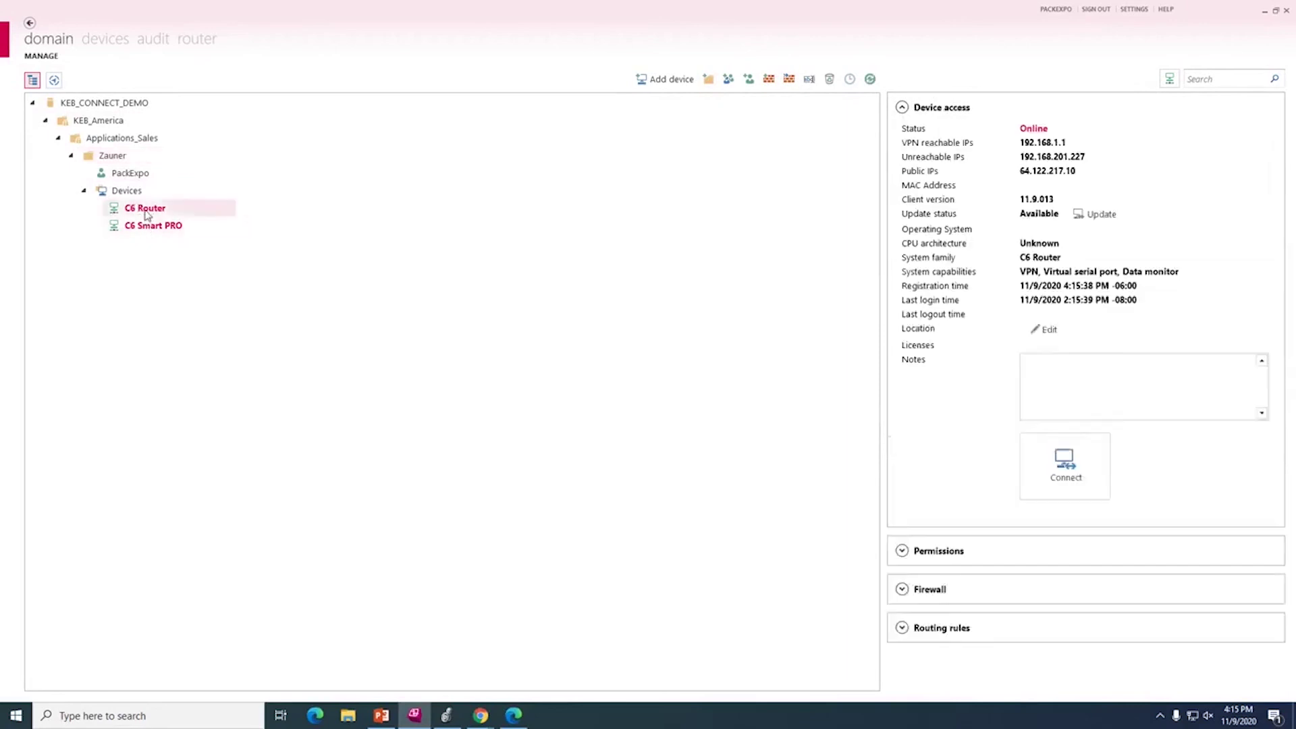
click(1043, 498)
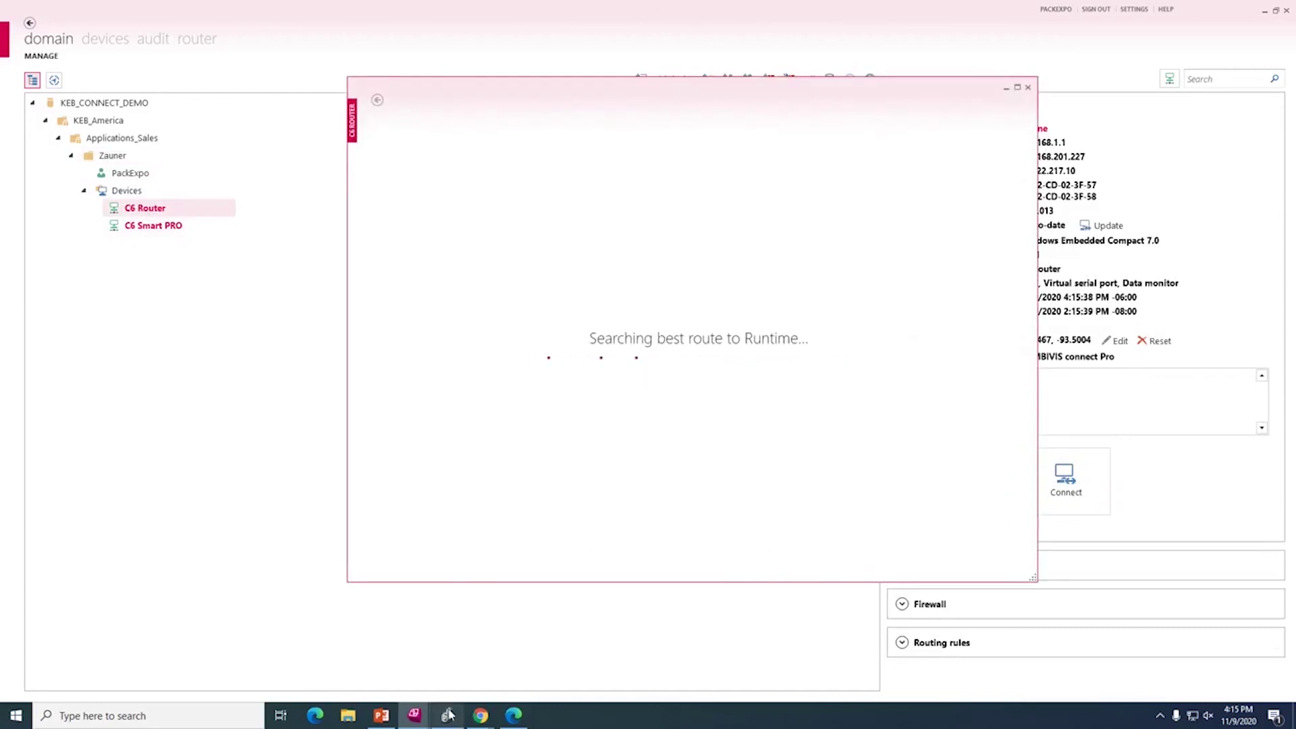
mouse_move(454, 716)
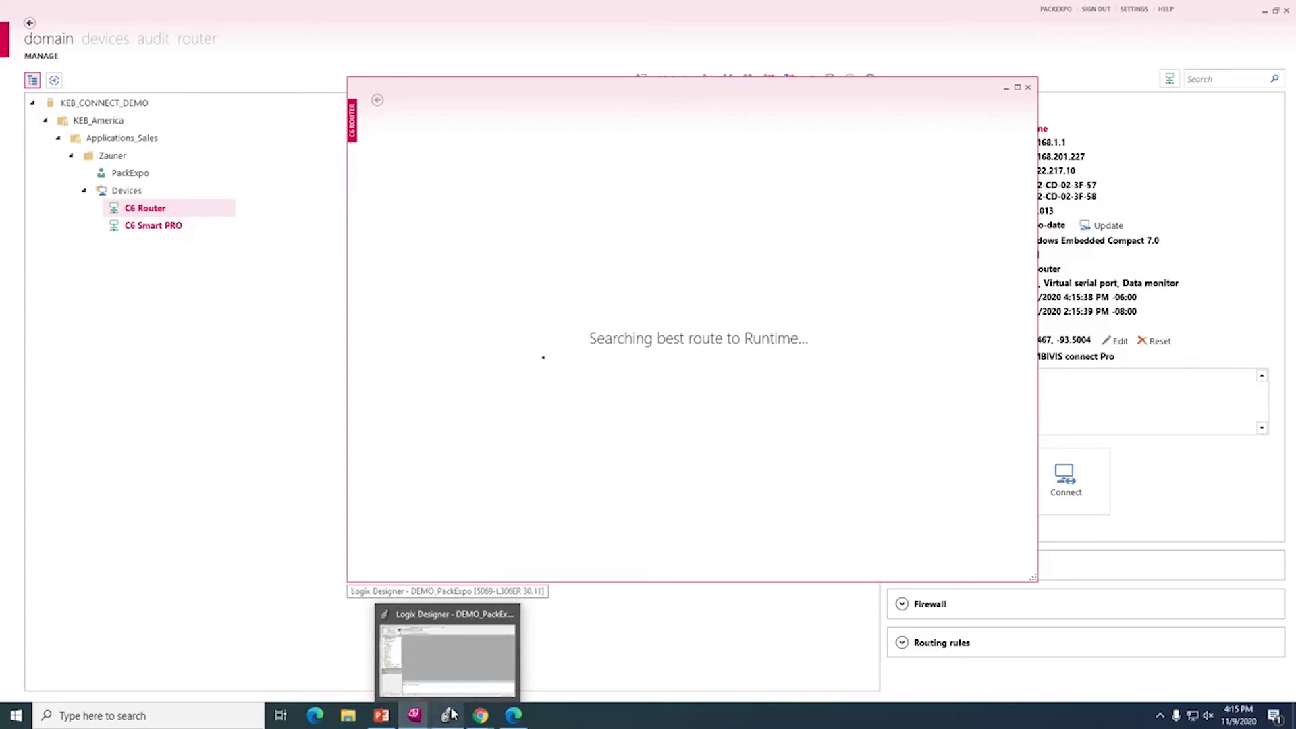
mouse_move(448, 683)
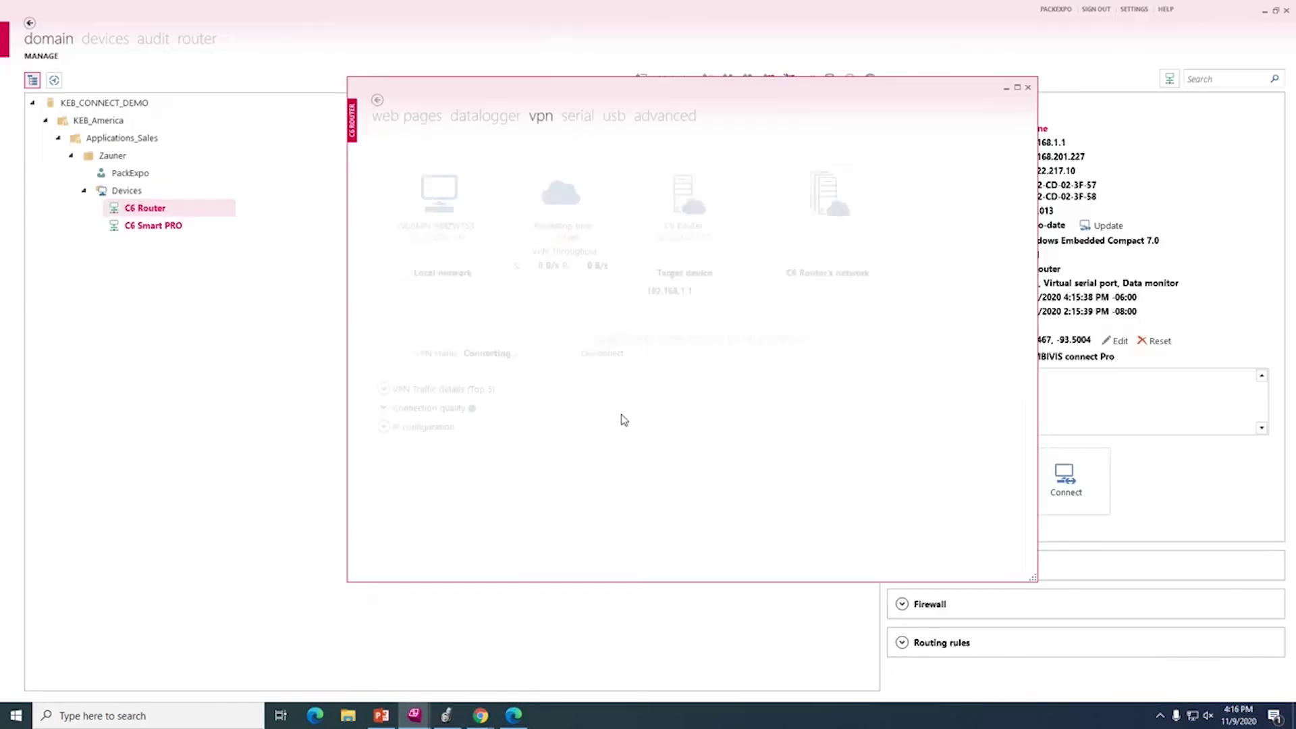
Dismiss the RSLinx communication error in Logix Designer and check the VPN connection status.
click(446, 714)
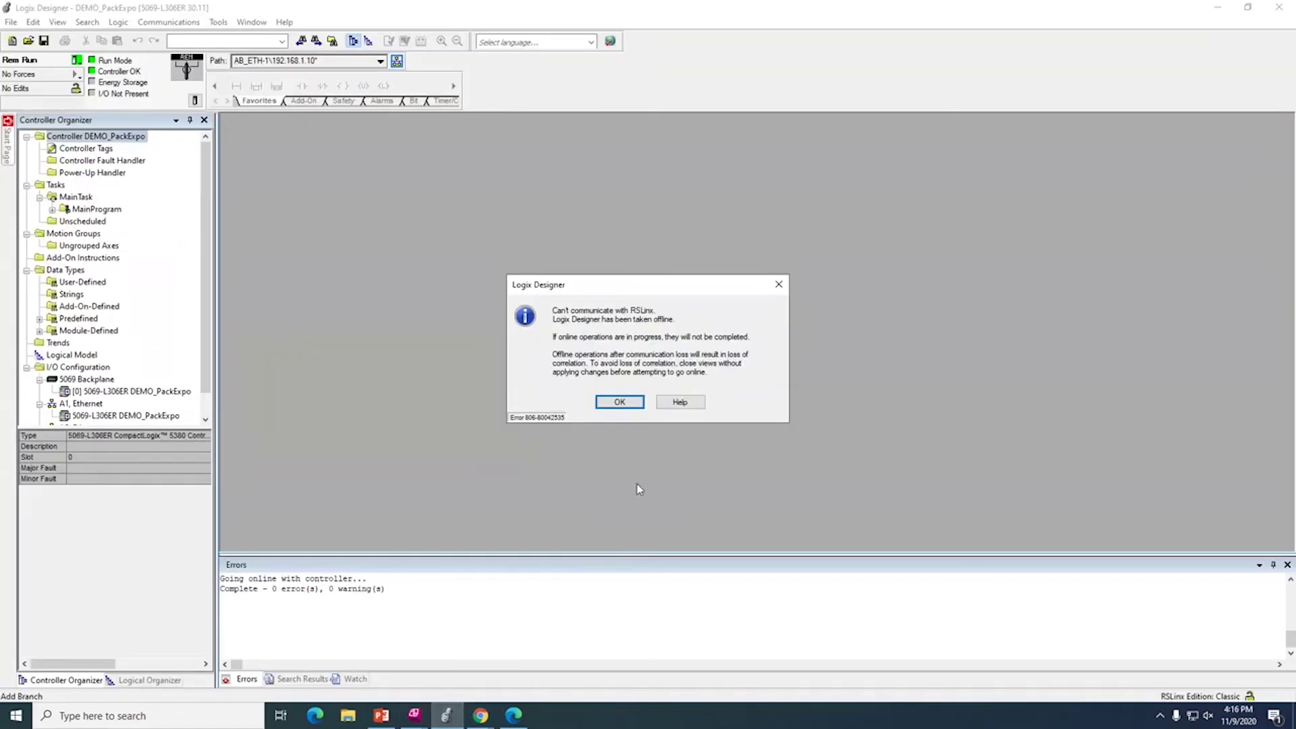
click(617, 401)
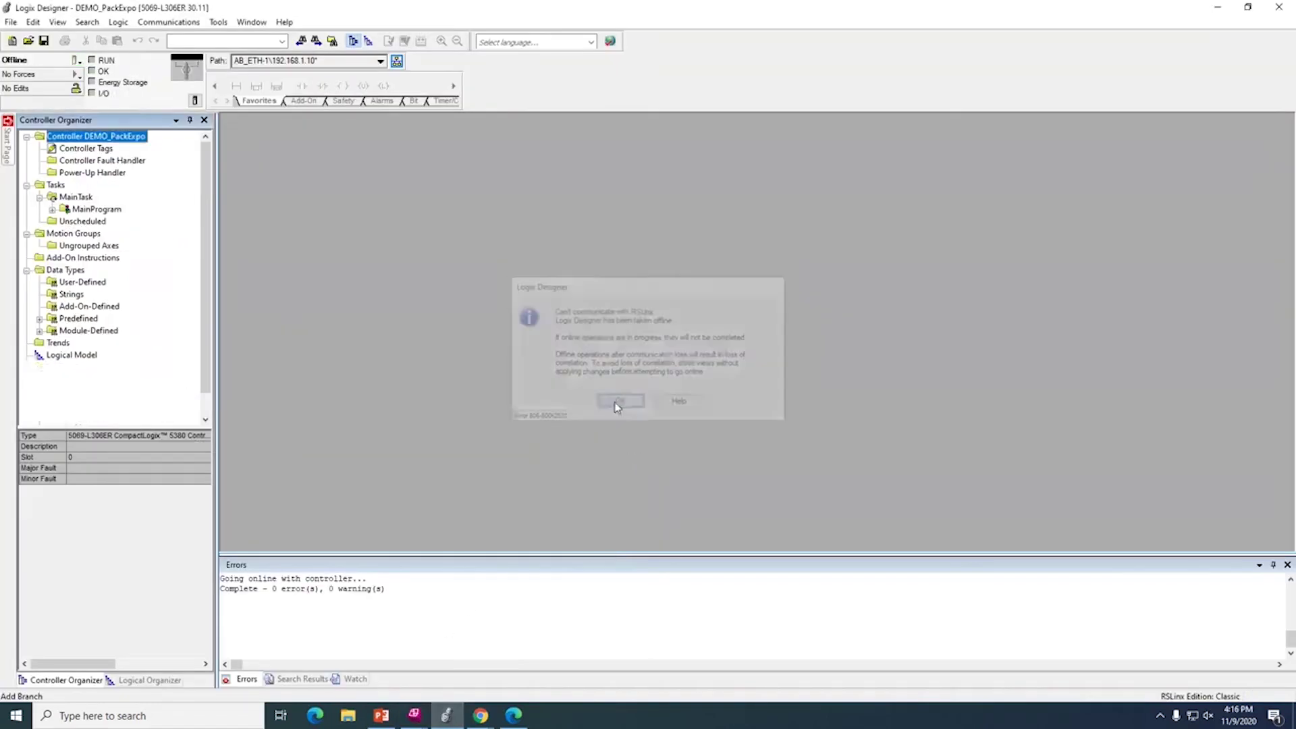
click(458, 724)
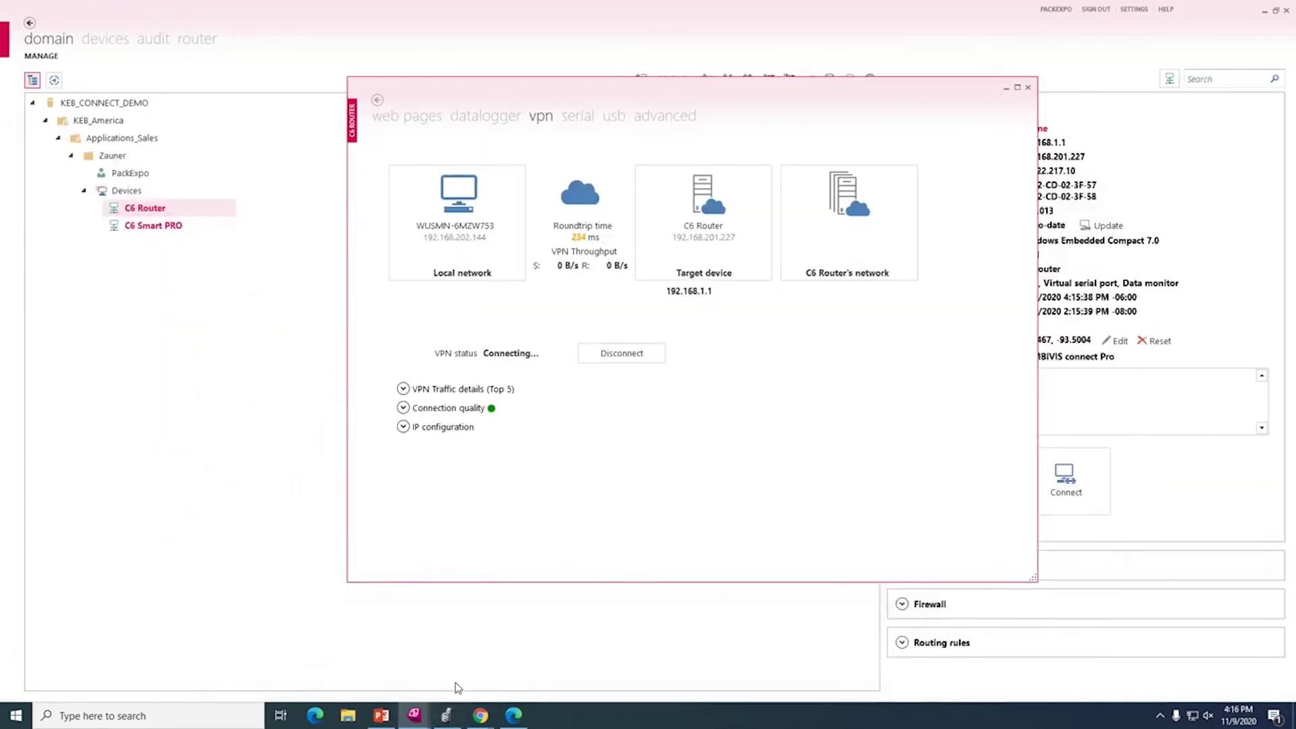
mouse_move(446, 719)
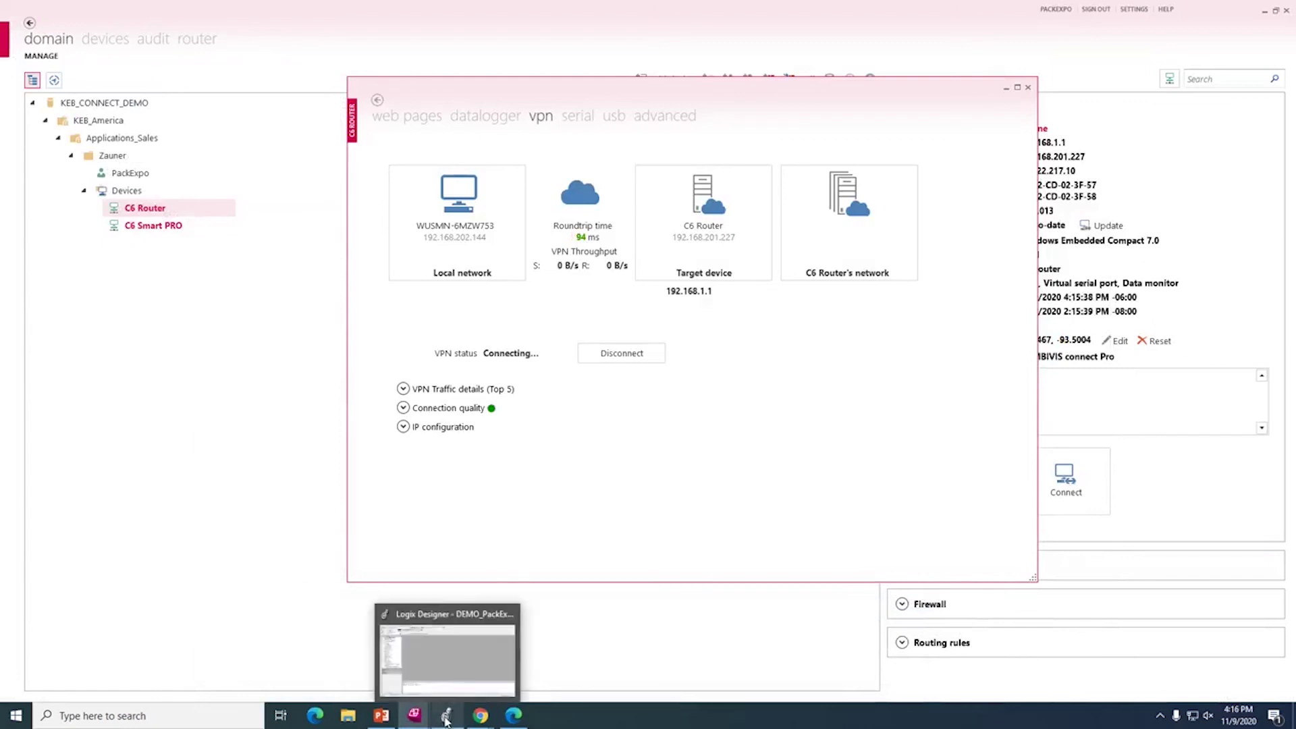
click(446, 720)
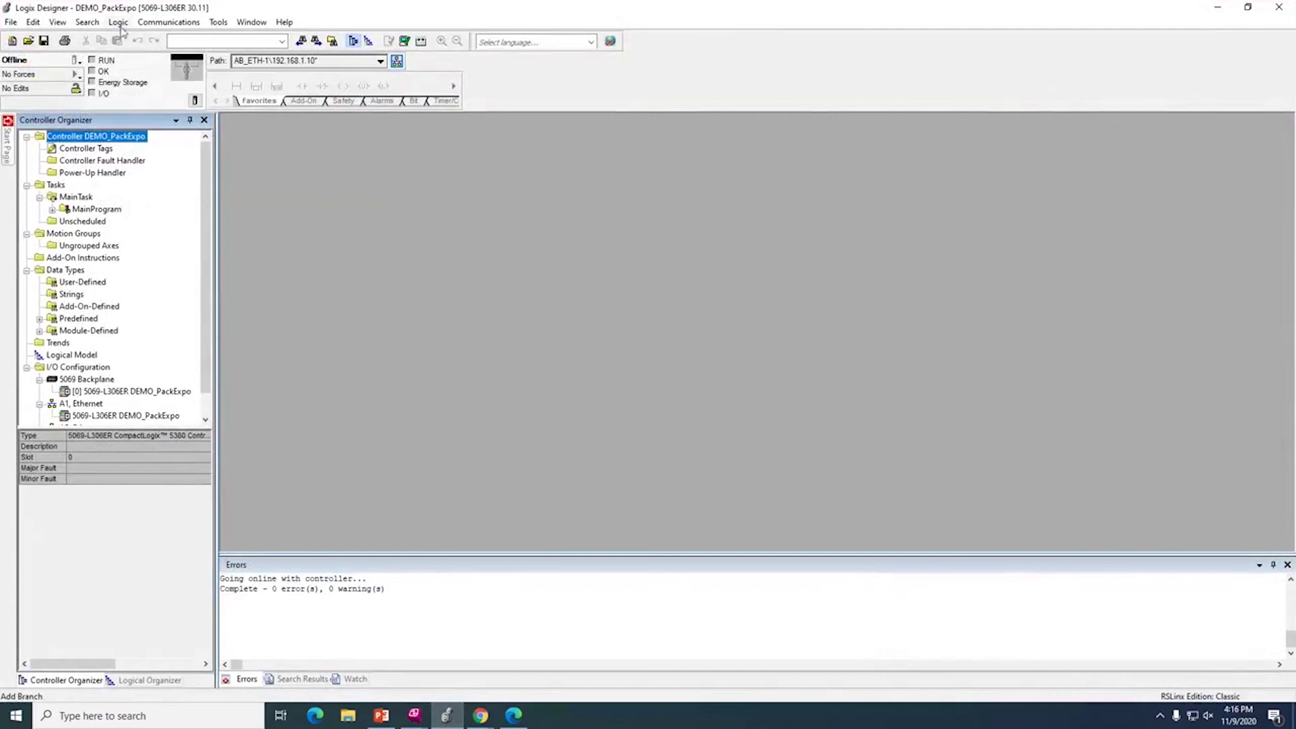
Take the DEMO_PackExpo controller online and open MainProgram's MainRoutine ladder logic.
click(78, 60)
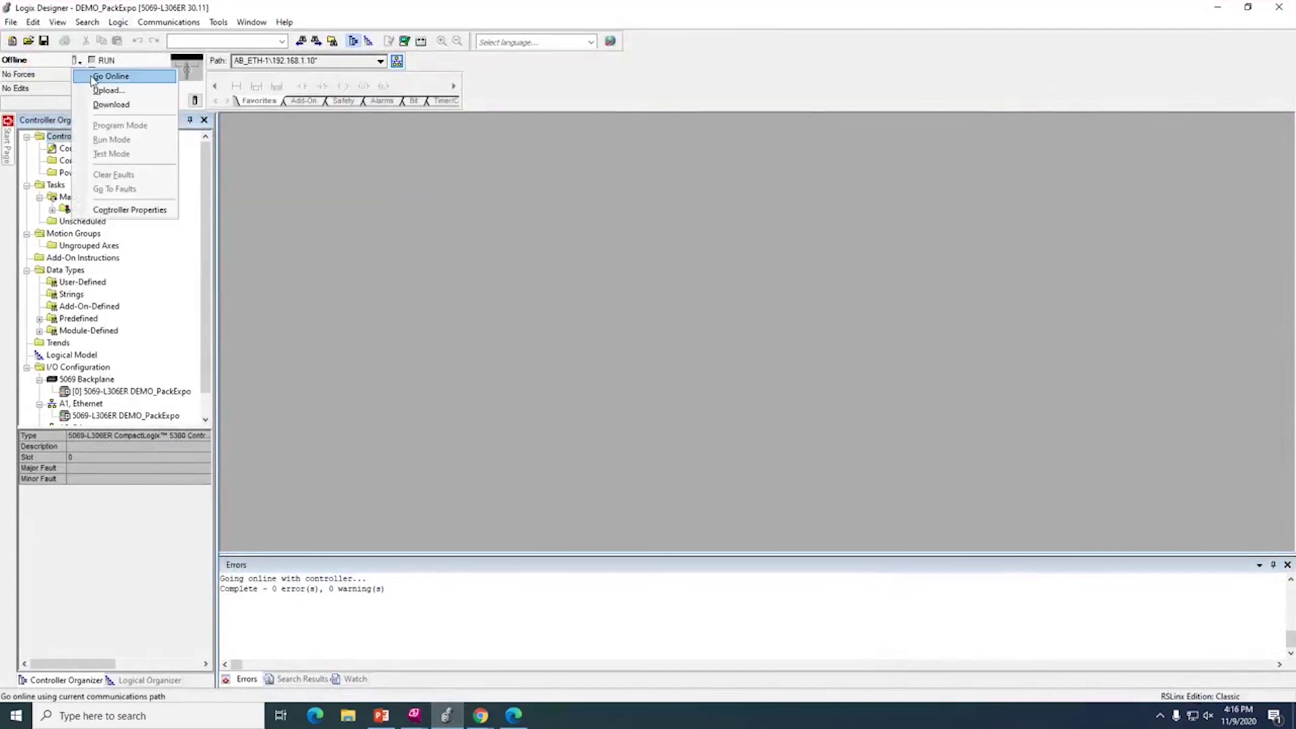
click(93, 77)
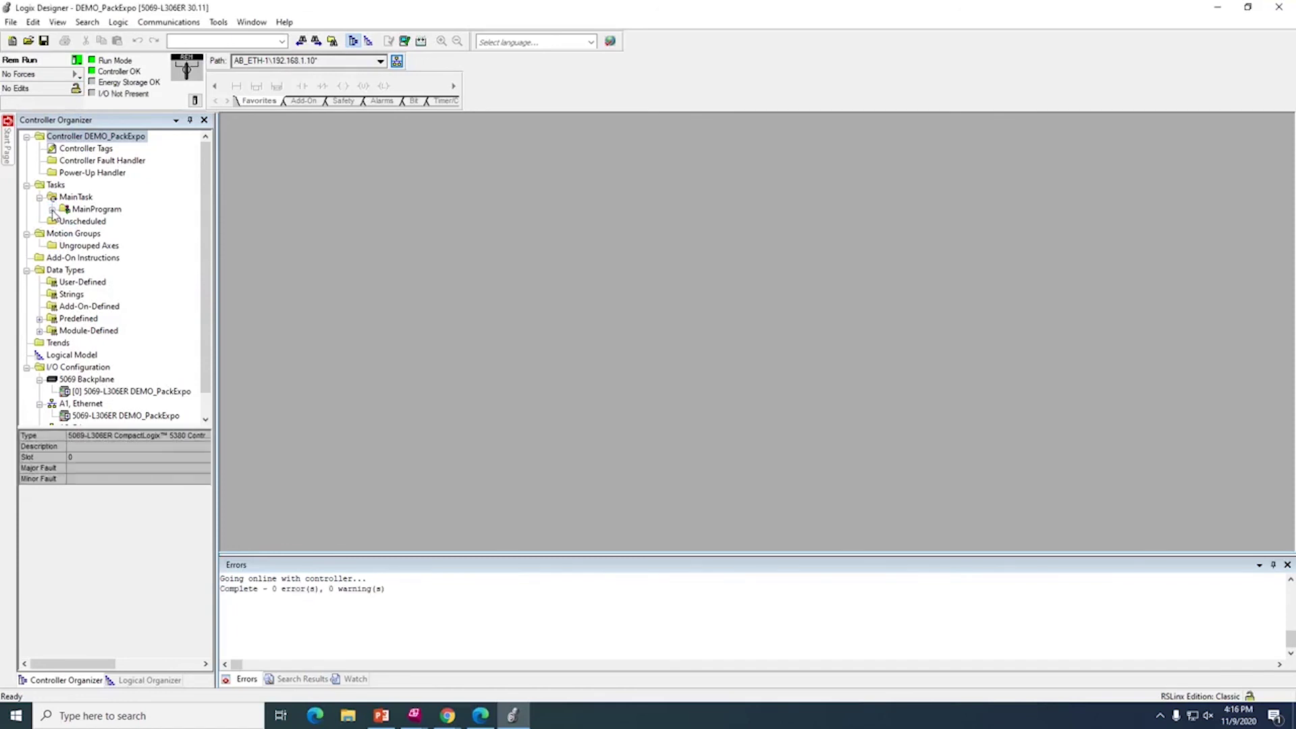
click(52, 210)
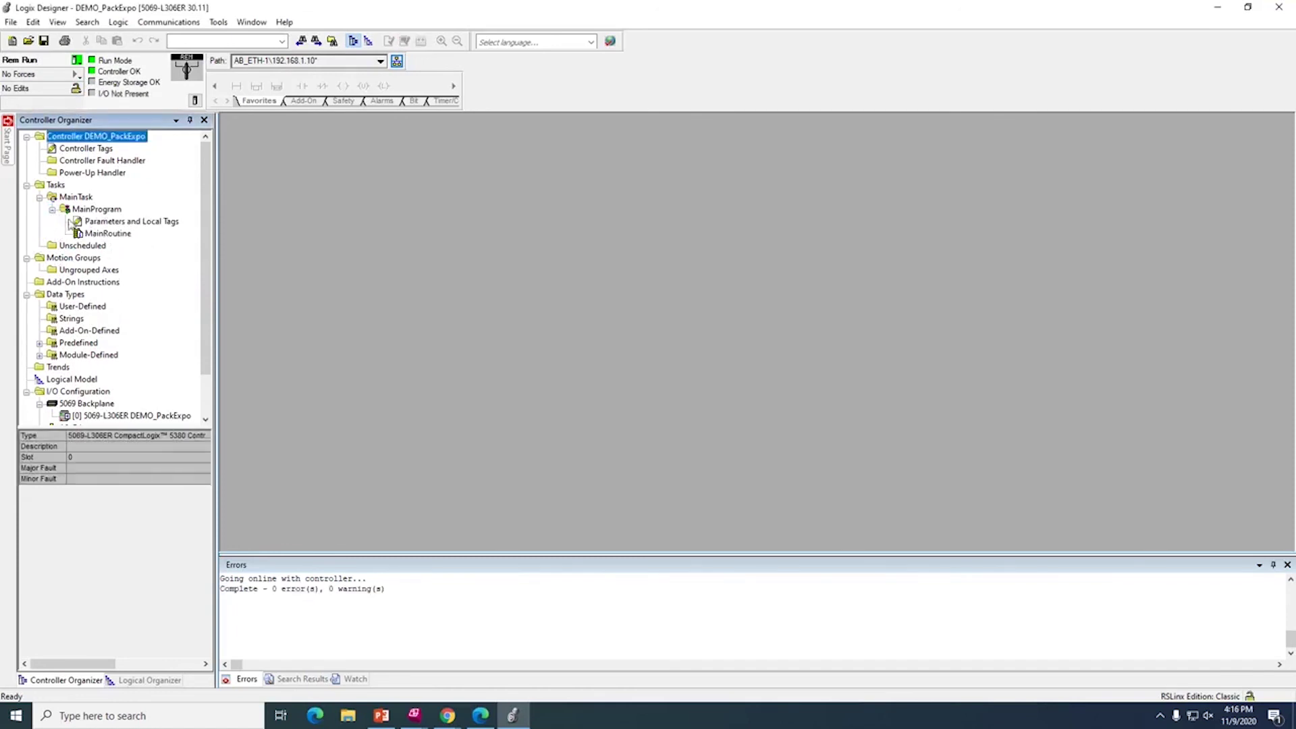
double_click(90, 234)
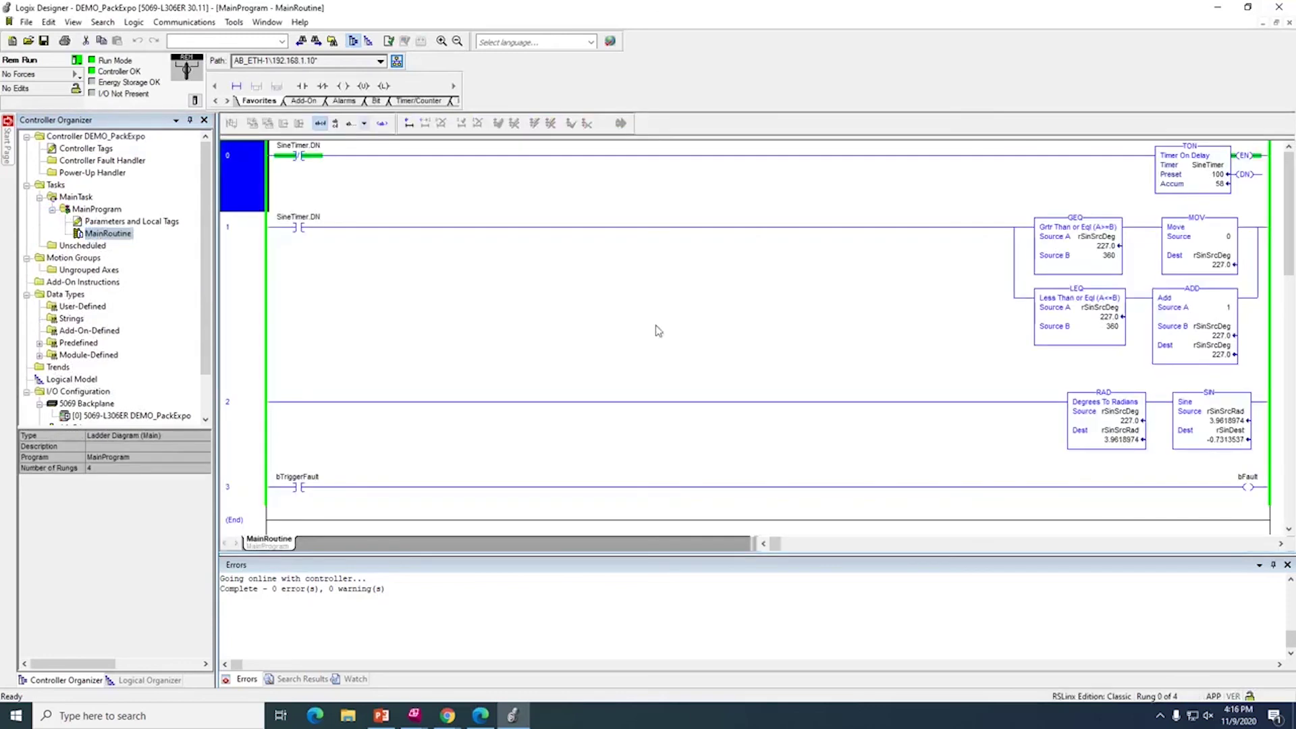